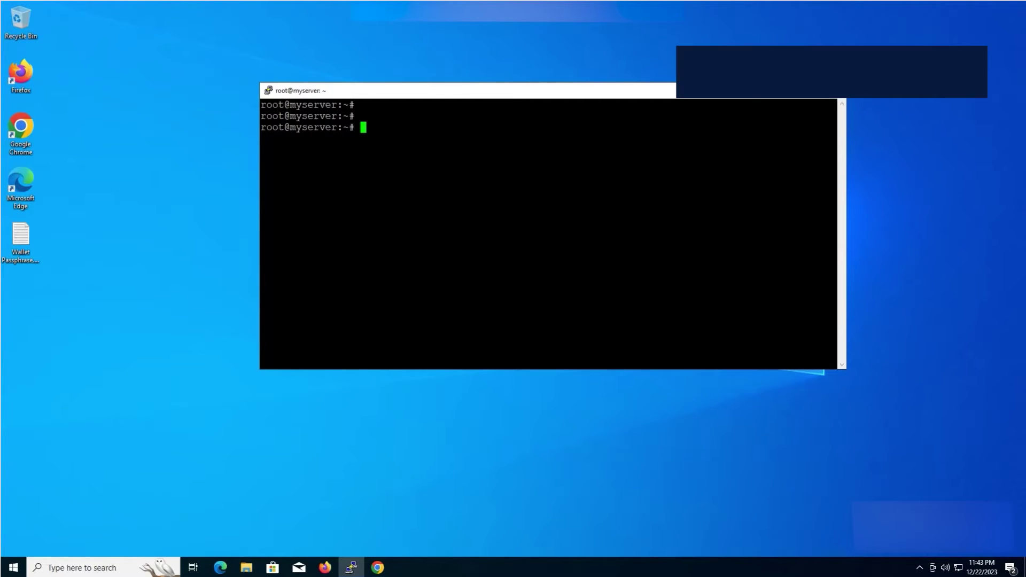
Step: Run sudo cat /etc/os-release and confirm the server runs Ubuntu 22.04.1 LTS
text(sudo cat /etc/os-release)
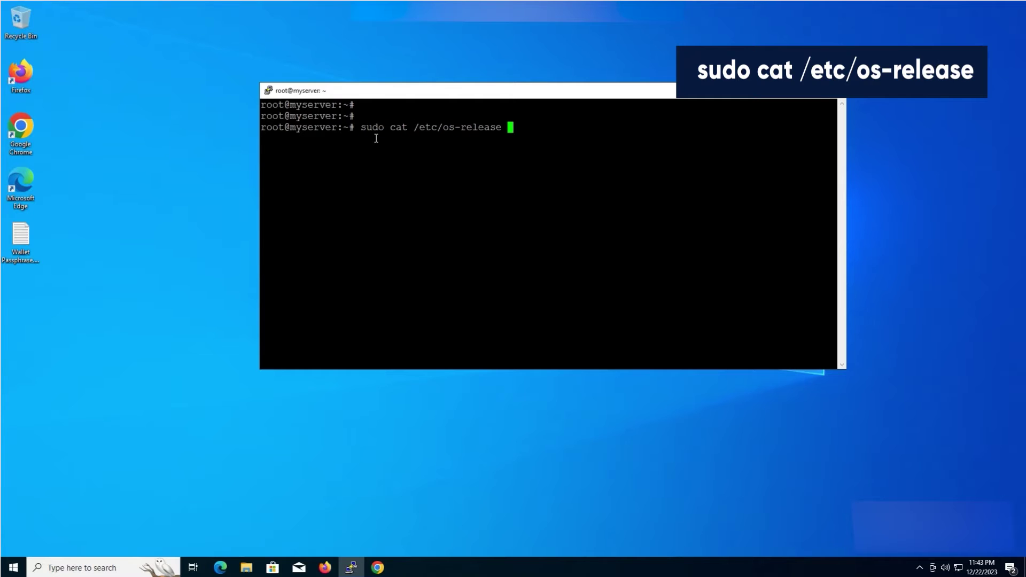
key(Return)
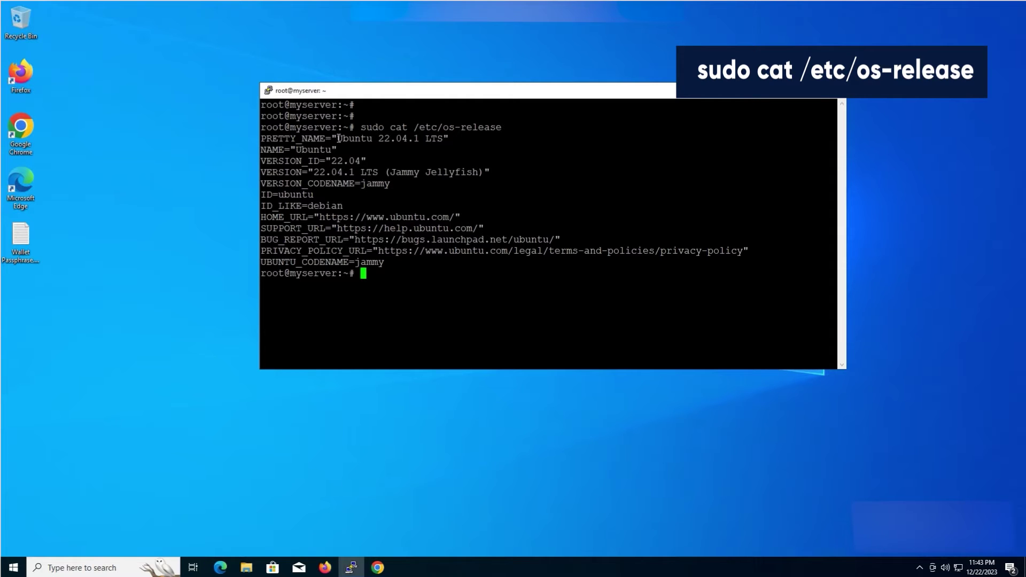
drag(339, 138, 440, 138)
Step: Read the bandwidth and storage notes on the bitcoin.org download page, then go back to PuTTY
click(389, 277)
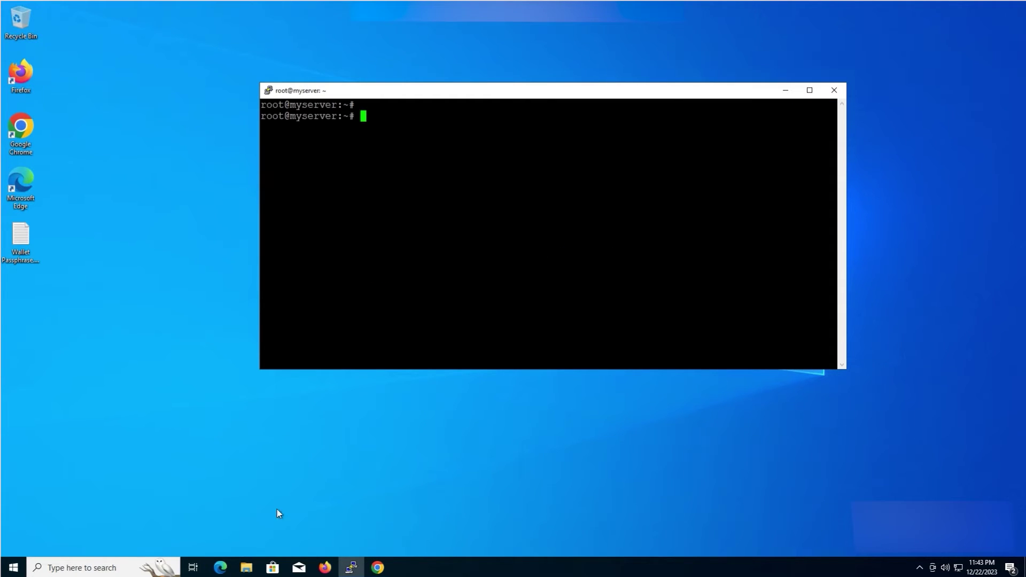
click(377, 568)
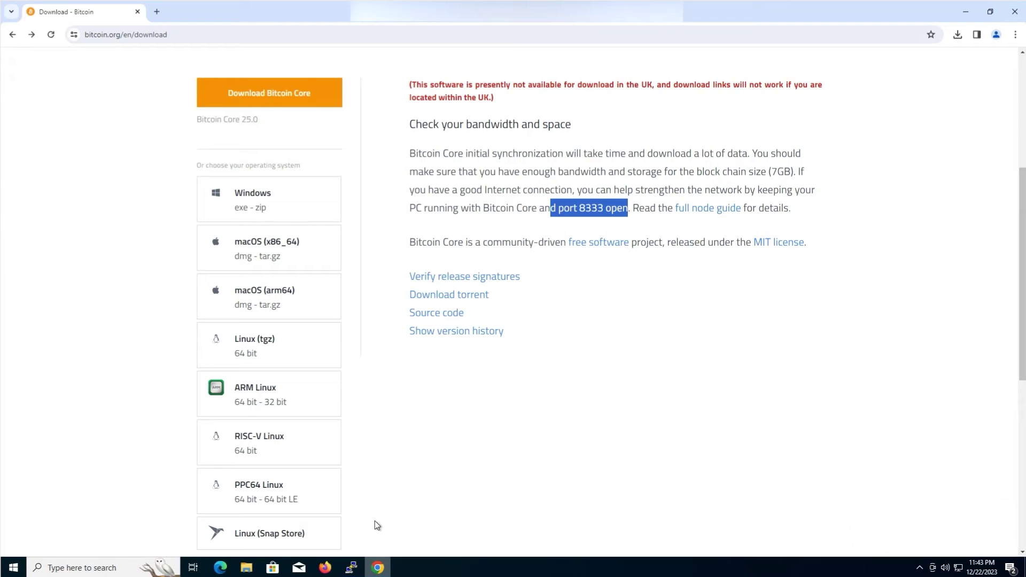
click(136, 36)
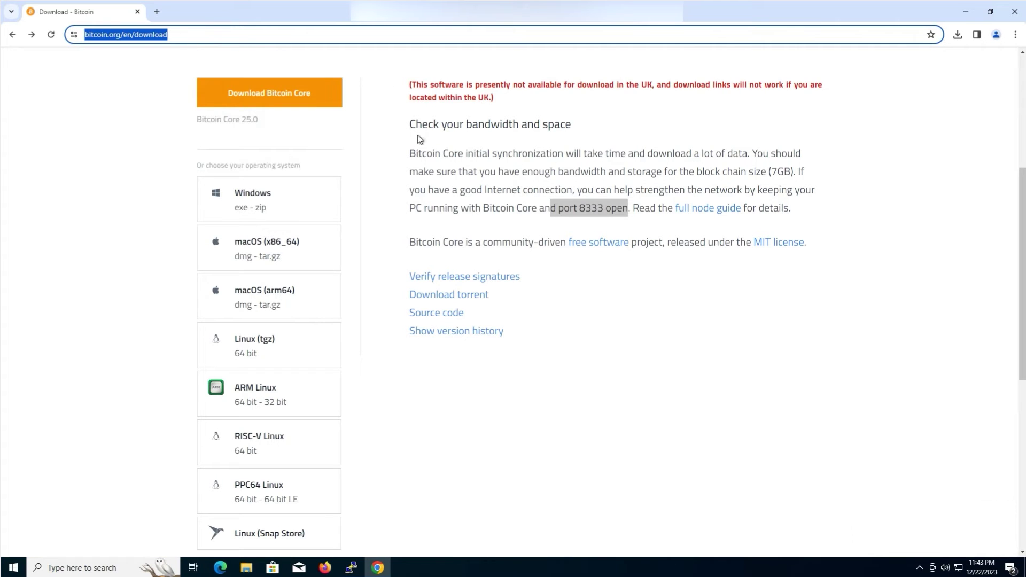
click(689, 350)
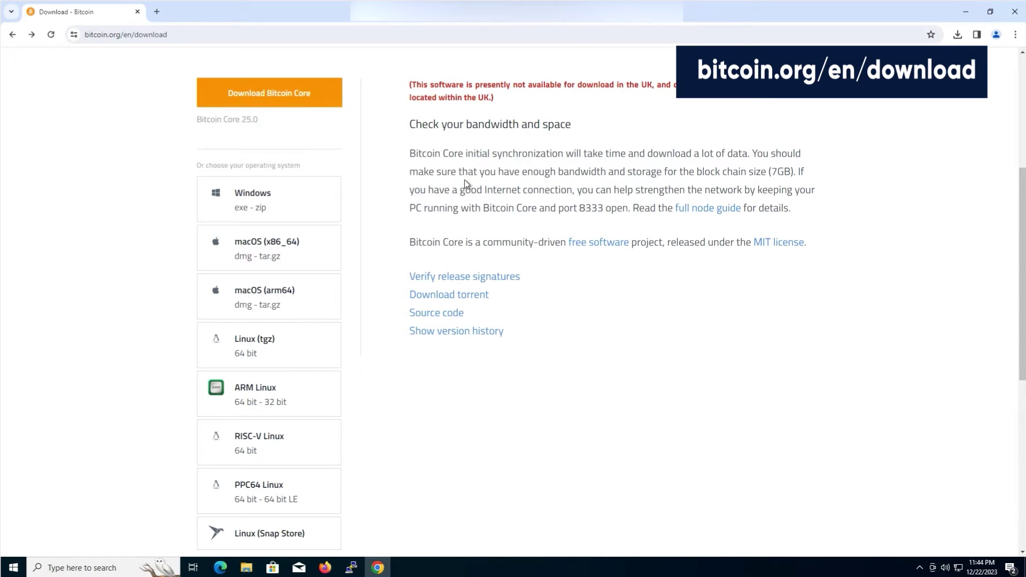
drag(514, 172, 606, 172)
click(360, 568)
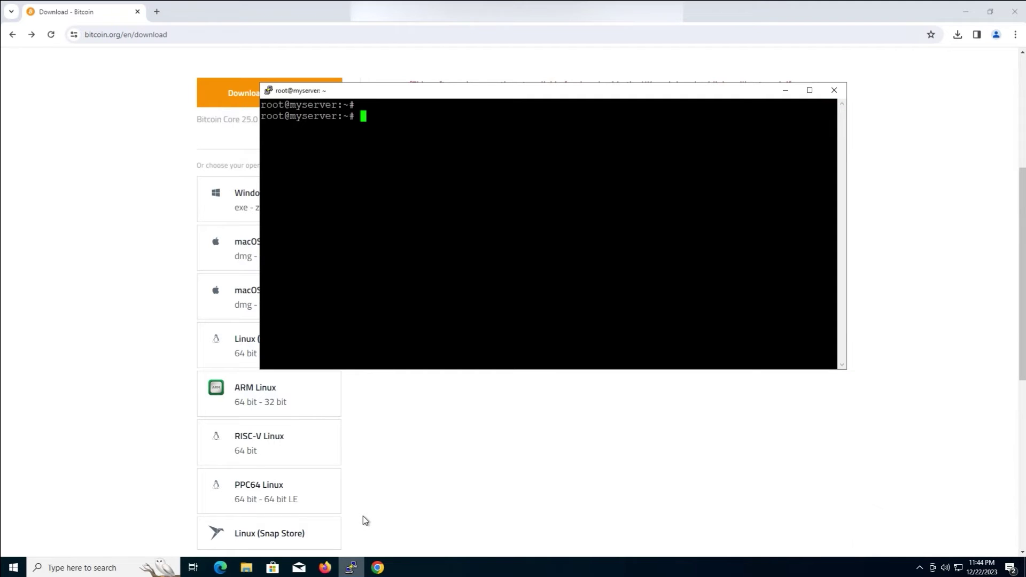
Step: Run sudo speedtest, showing 1078.04 Mbps download and 456.93 Mbps upload
text(sudo speedtest)
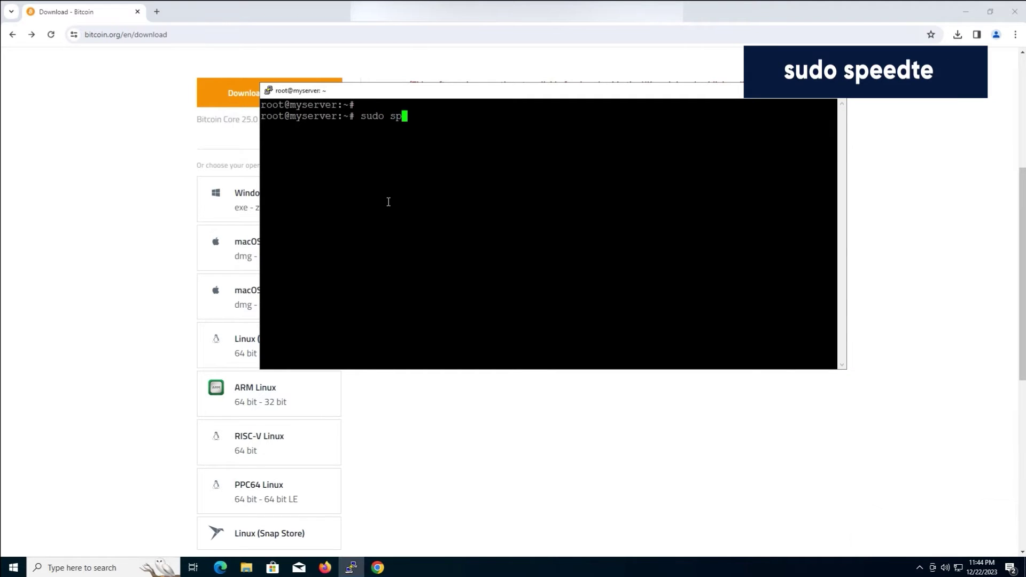
key(Return)
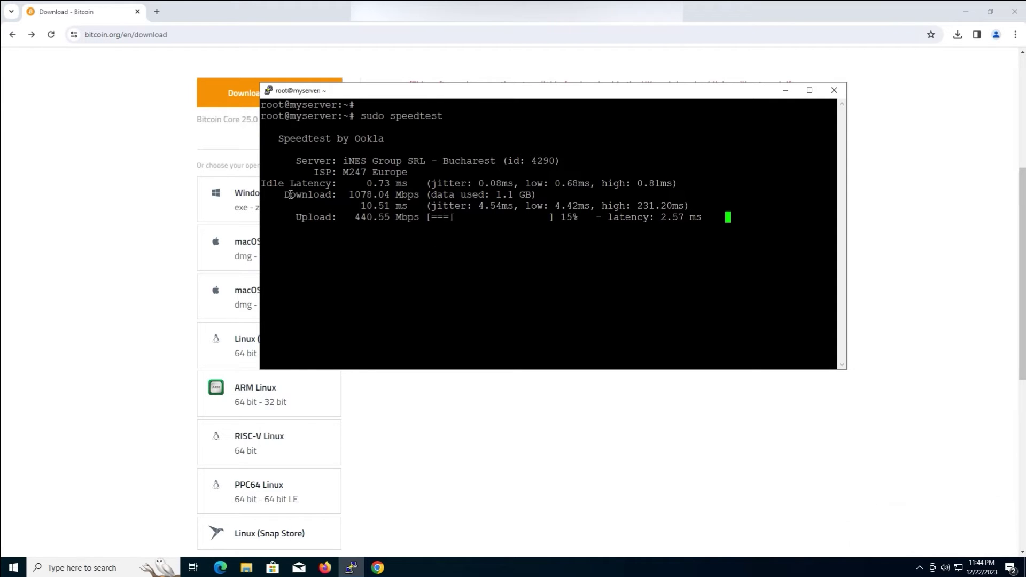
drag(279, 195, 426, 195)
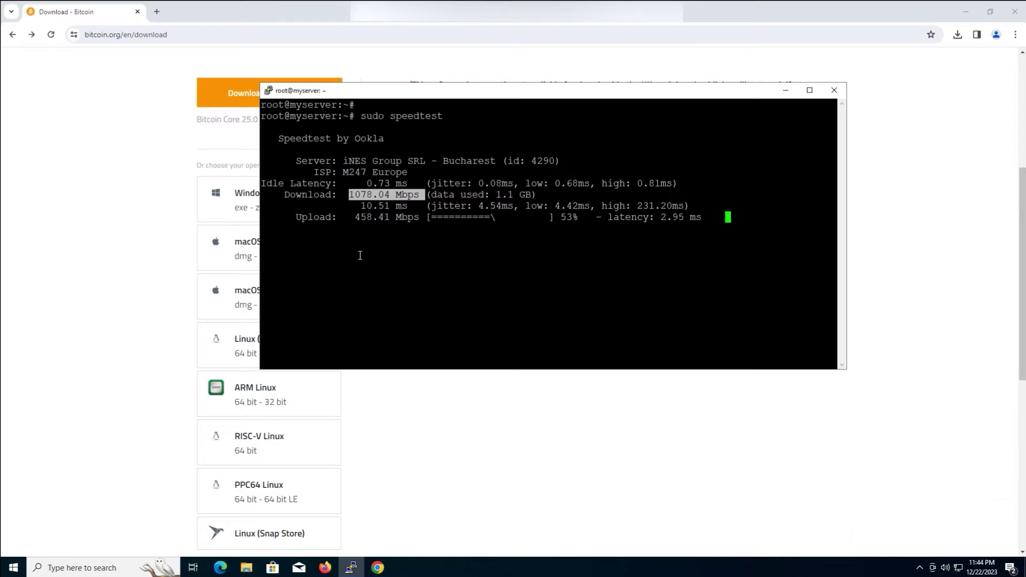
drag(295, 217, 421, 218)
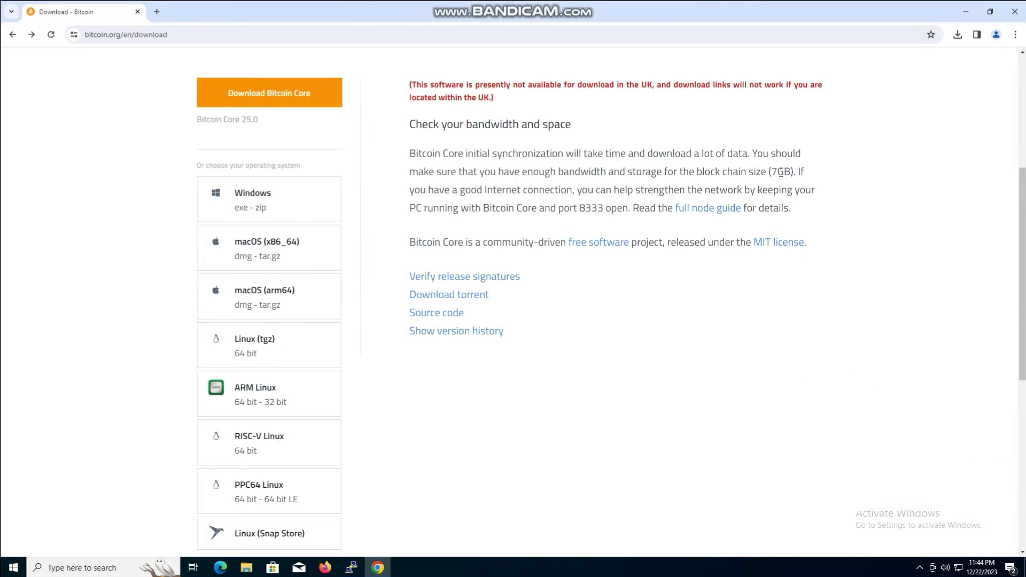
Step: Note the 7GB chain size, then run sudo df -h showing 43G free on the 49G root disk
drag(723, 171, 795, 172)
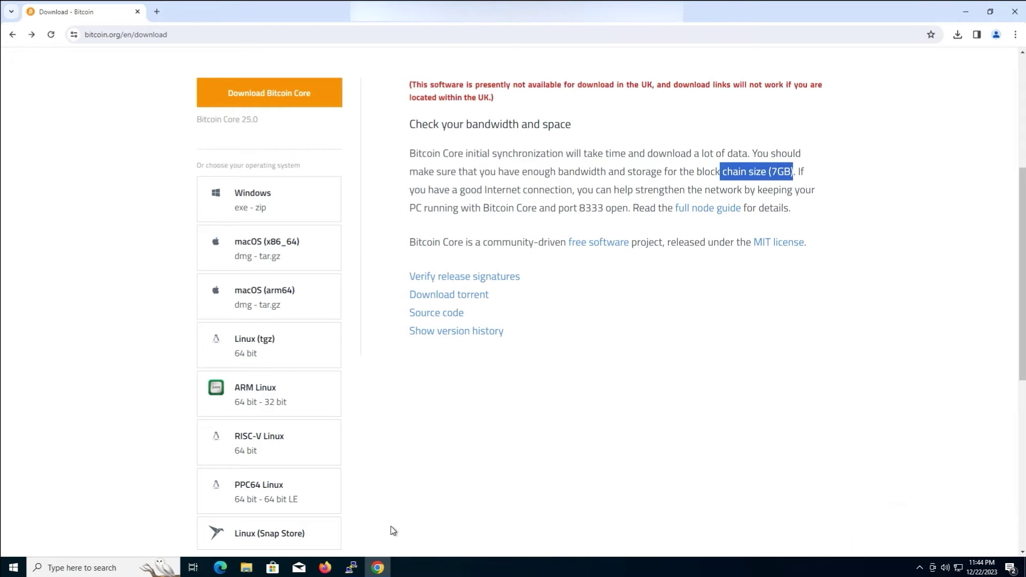
click(355, 566)
text(sudo df -h)
key(Return)
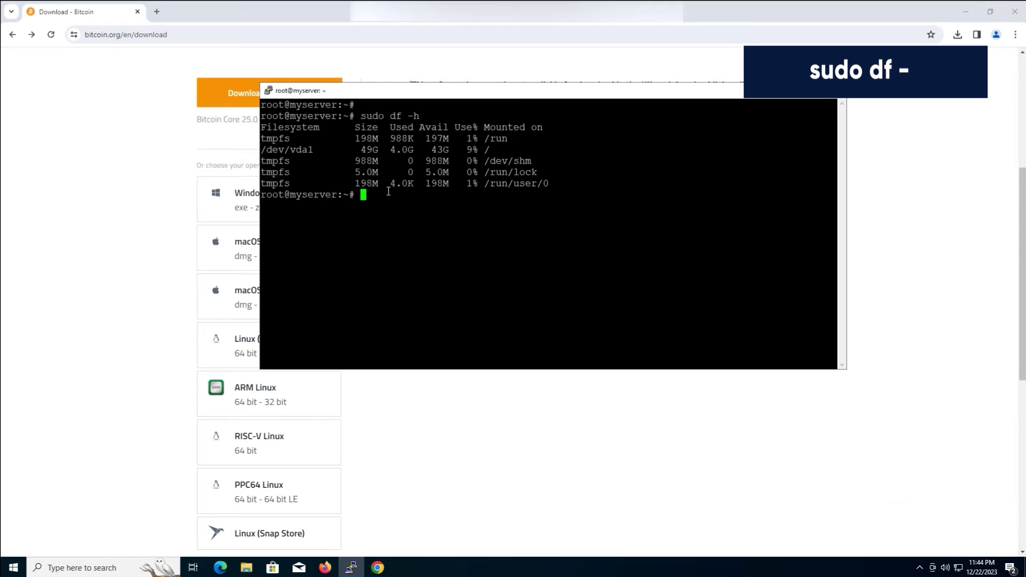
drag(358, 153, 375, 150)
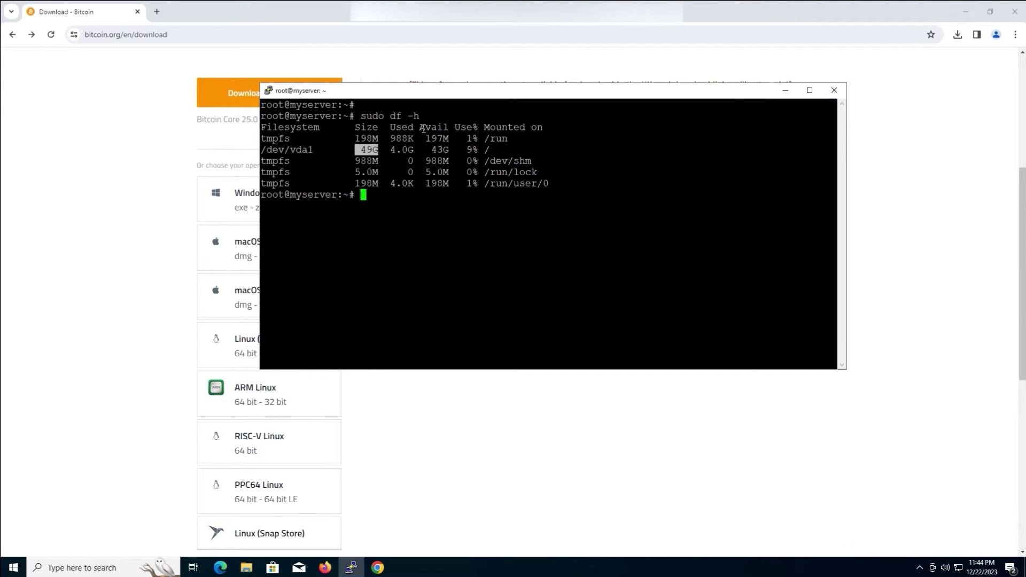
drag(423, 129, 450, 150)
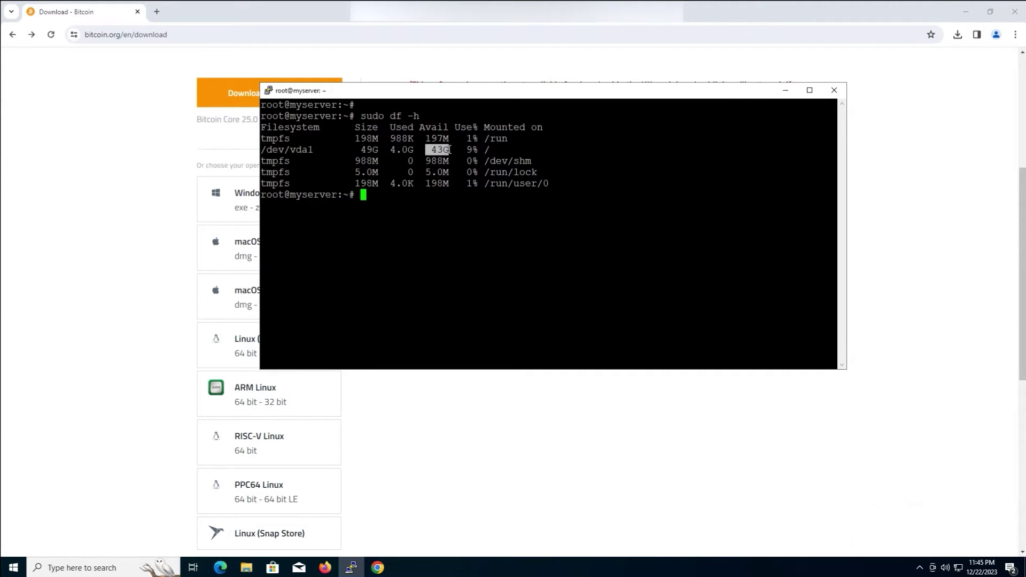
key(Return)
key(ctrl+l)
Step: Note the port 8333 requirement and open it with sudo ufw allow 8333 for IPv4 and IPv6
key(Return)
click(889, 380)
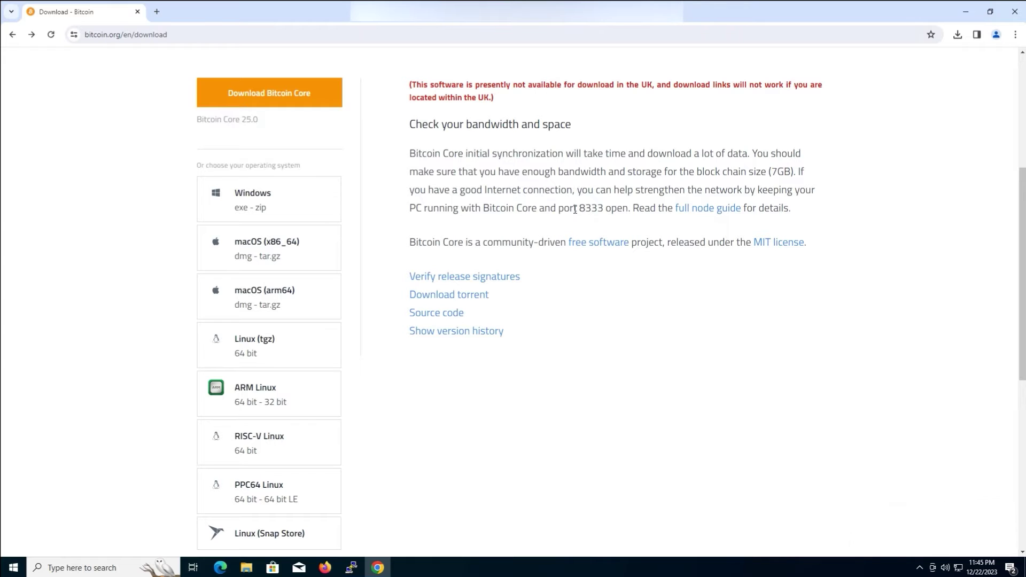
drag(560, 207, 629, 209)
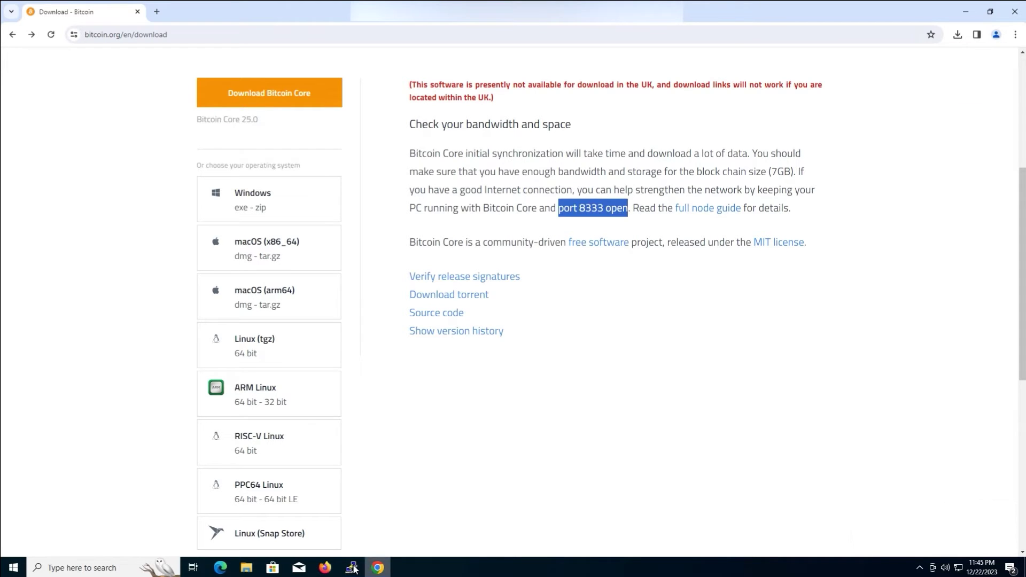
key(alt+Tab)
text(sudo ufw allow 8333)
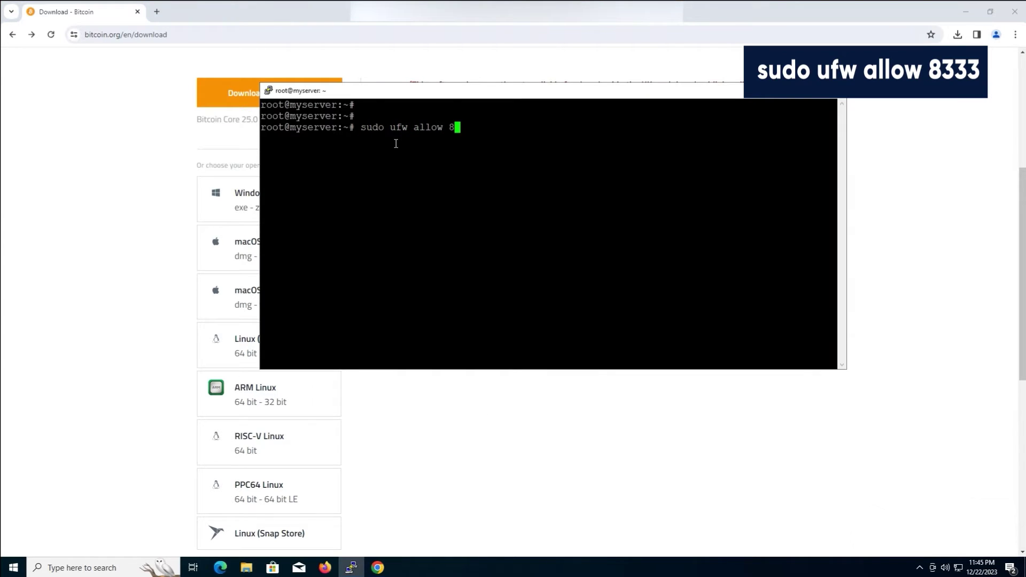
key(Return)
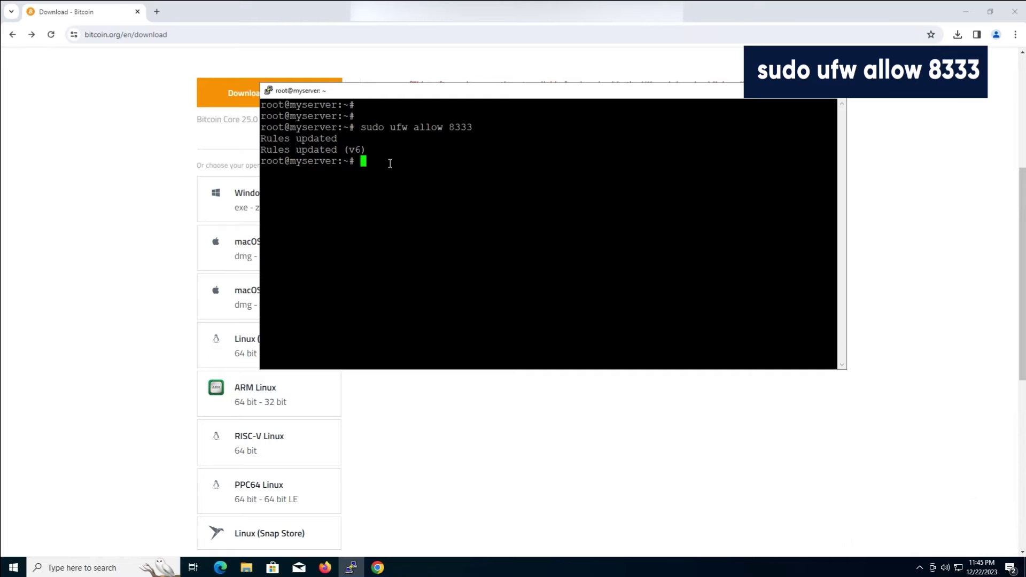
key(Return)
key(ctrl+l)
key(Return)
key(Return)
Step: Copy the link address of the Linux (tgz) 64-bit Bitcoin Core 25.0 download
key(alt+Tab)
click(273, 365)
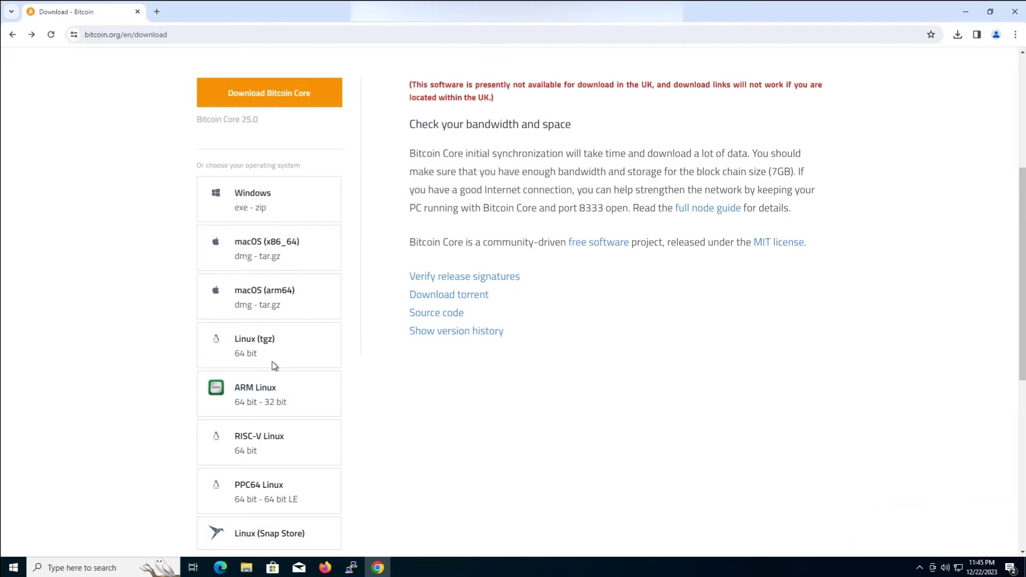
right_click(244, 339)
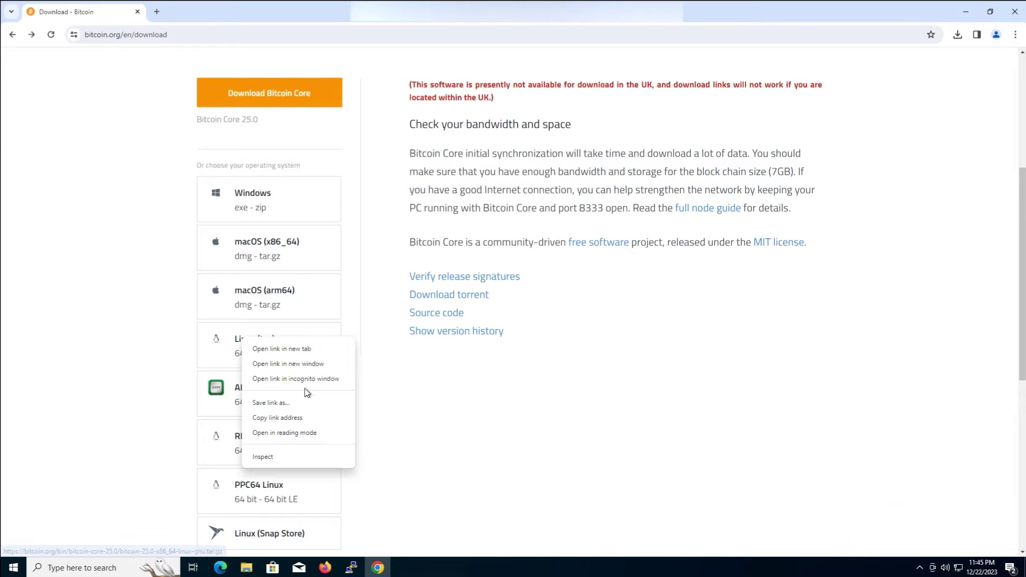
click(289, 419)
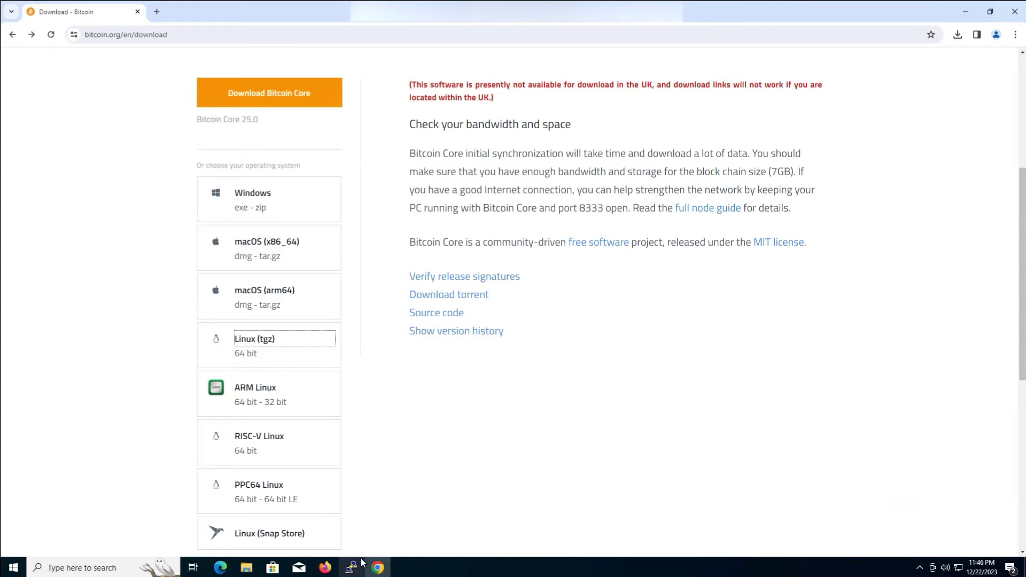
Step: Download bitcoin-25.0-x86_64-linux-gnu.tar.gz with sudo wget and the pasted link, then clear the screen
click(356, 565)
text(sudo wget)
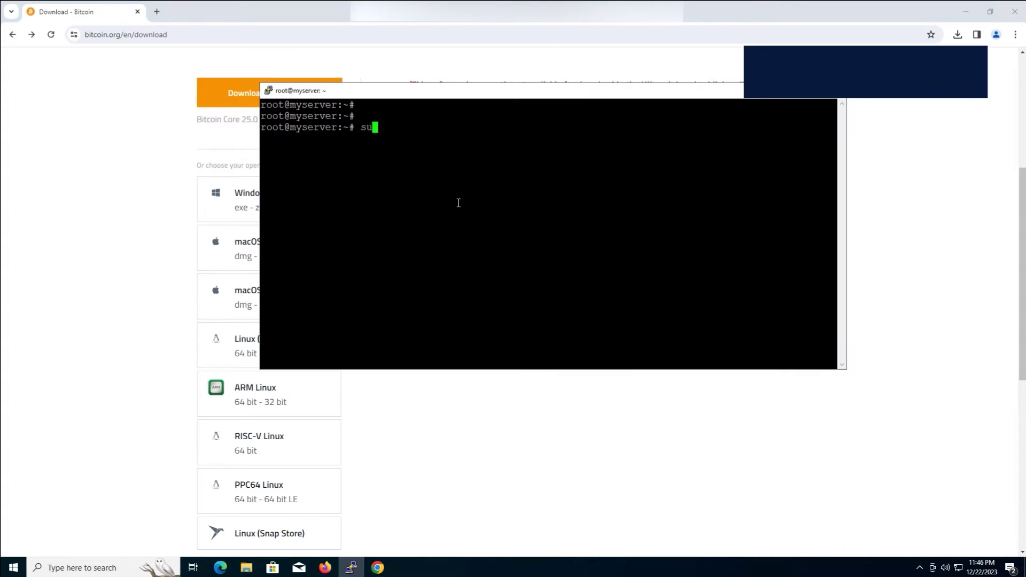
right_click(458, 202)
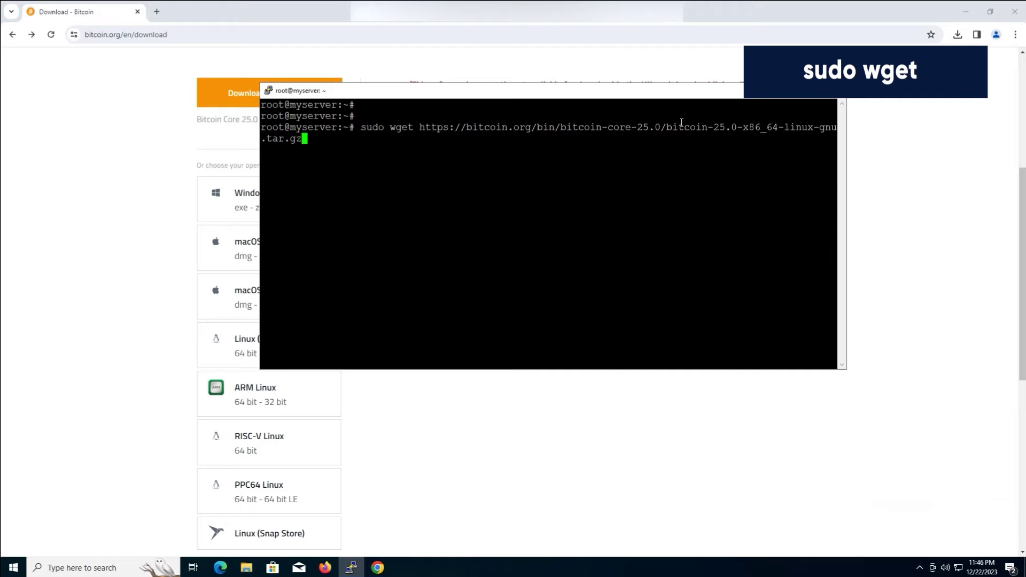
key(Return)
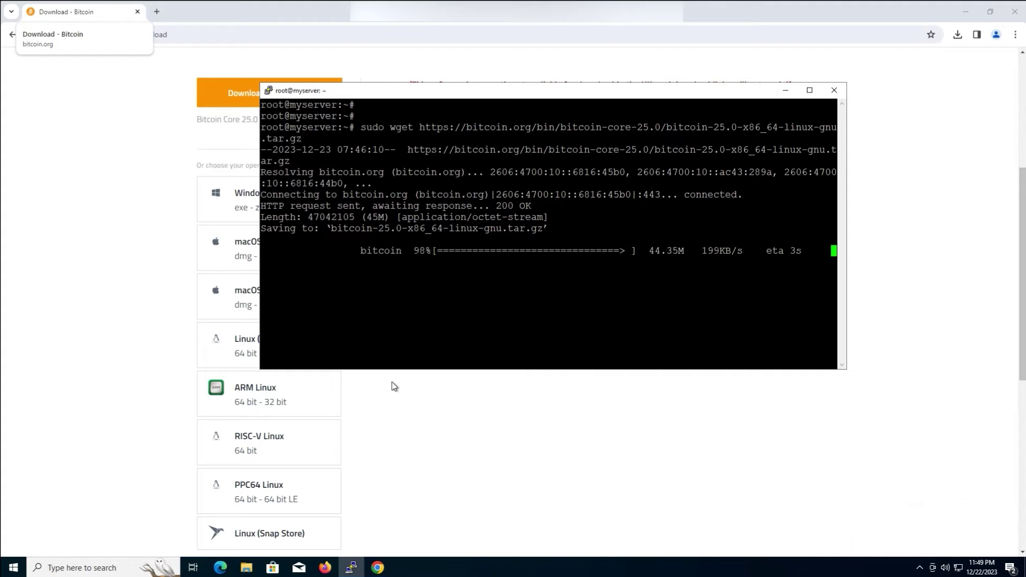
key(Return)
key(ctrl+l)
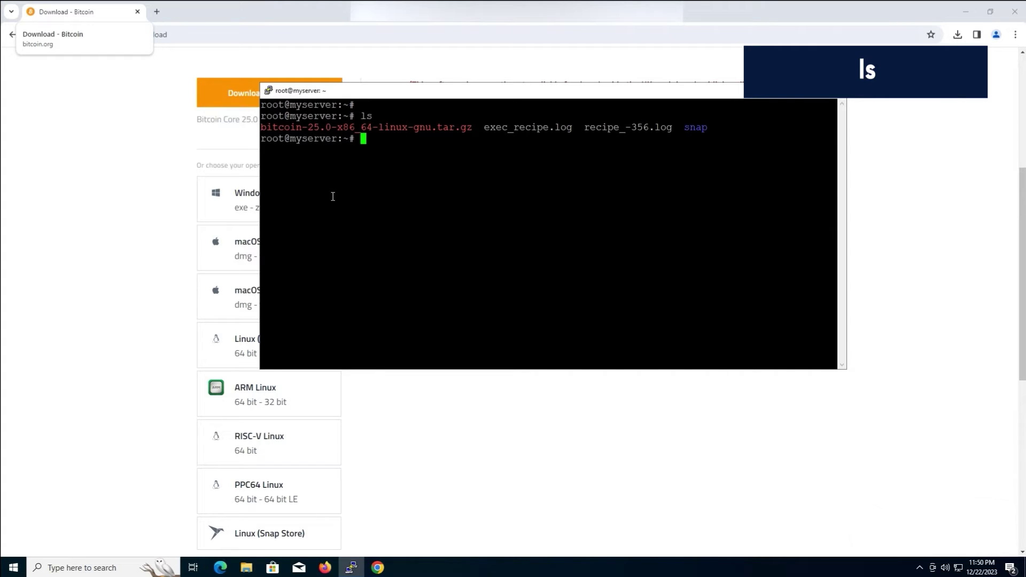
Step: Unpack bitcoin-25.0-x86_64-linux-gnu.tar.gz with sudo tar xzf and confirm the bitcoin-25.0 folder with ls
drag(261, 130, 437, 128)
click(343, 140)
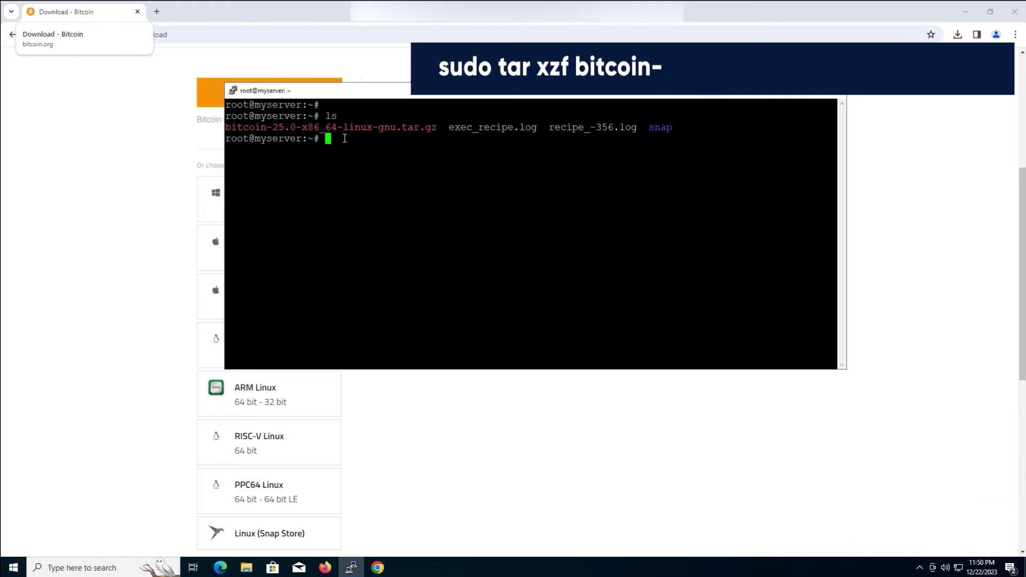
text(sudo tar xzf)
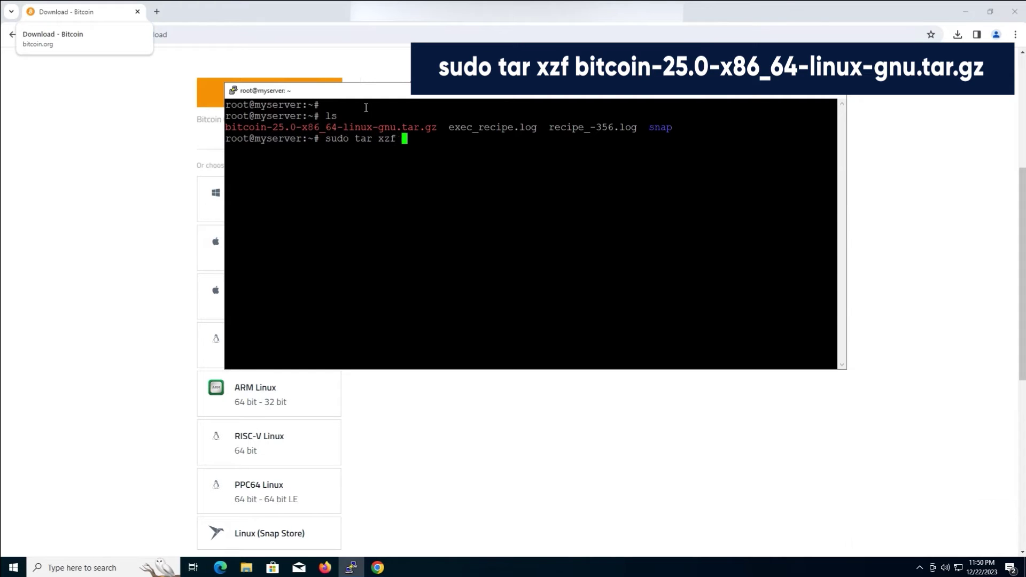
right_click(245, 139)
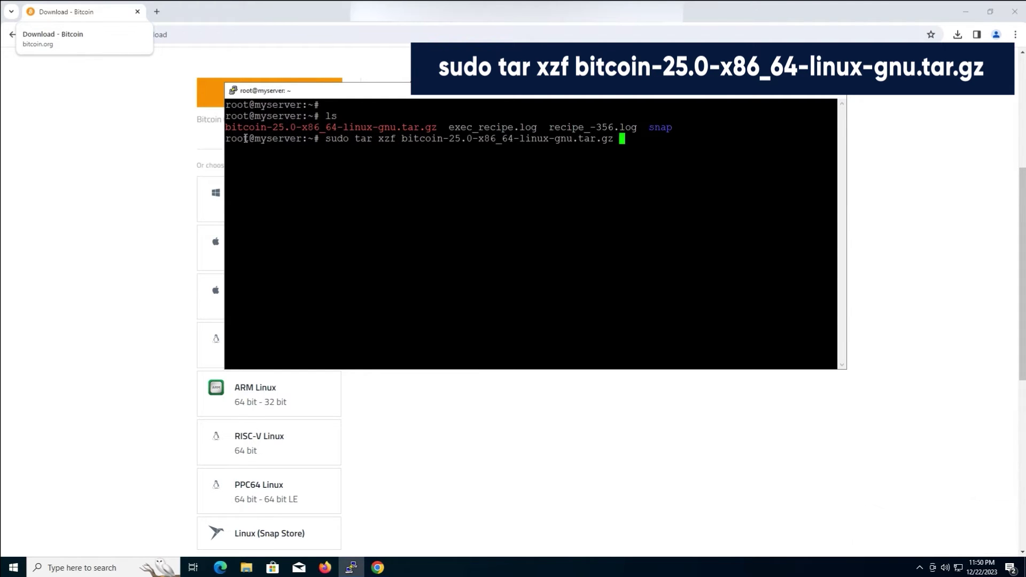
key(Return)
key(Return)
text(ls)
key(Return)
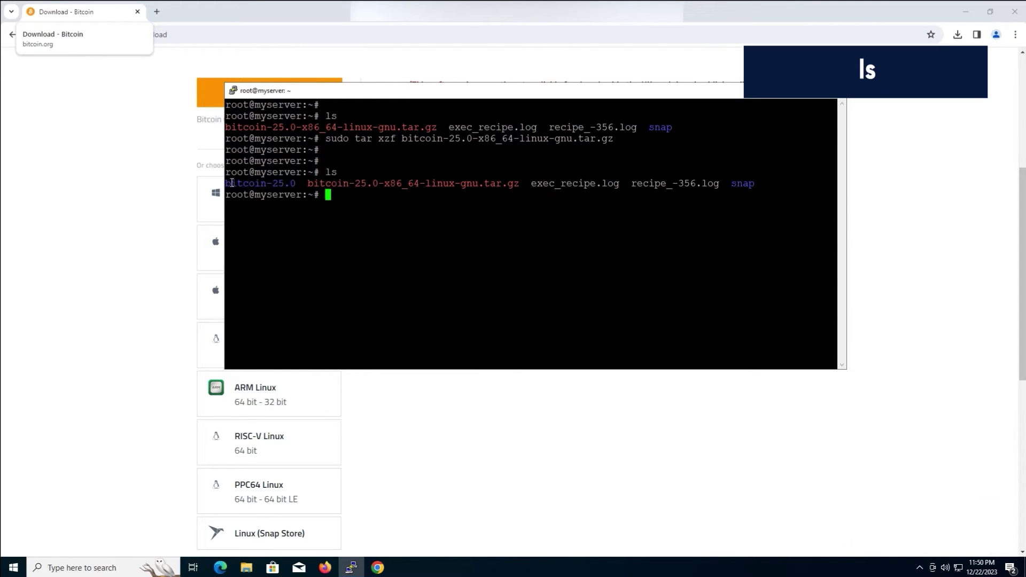
drag(227, 183, 295, 184)
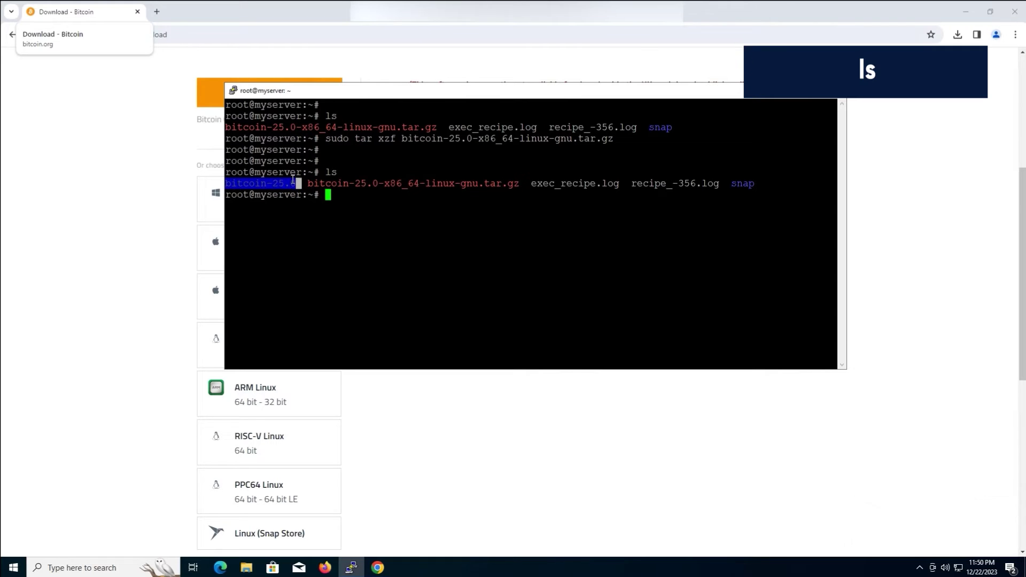
click(342, 204)
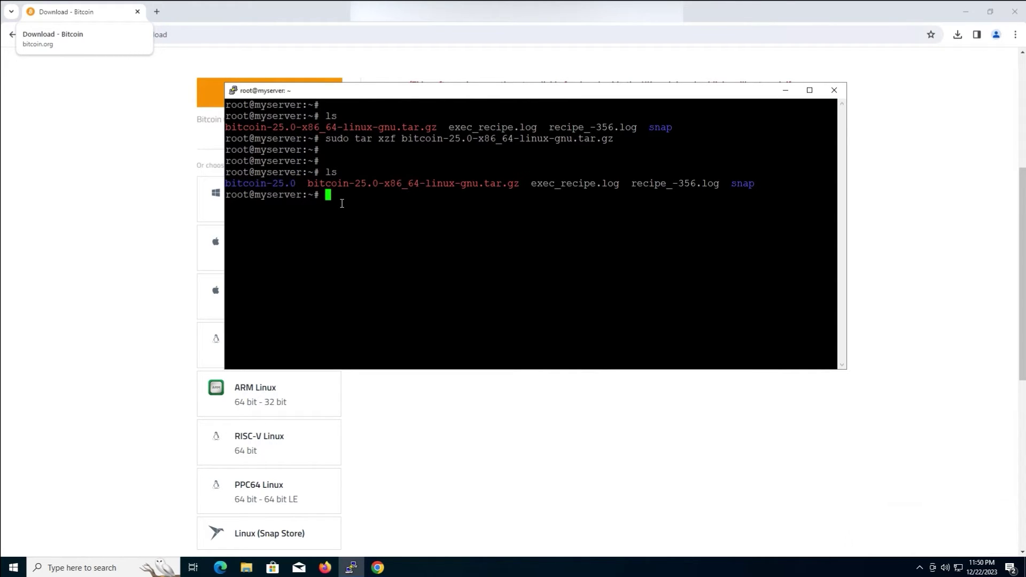
key(Return)
key(Return)
key(ctrl+l)
Step: Install bitcoin-25.0/bin/* into /usr/local/bin with mode 0755, owner and group root
key(Return)
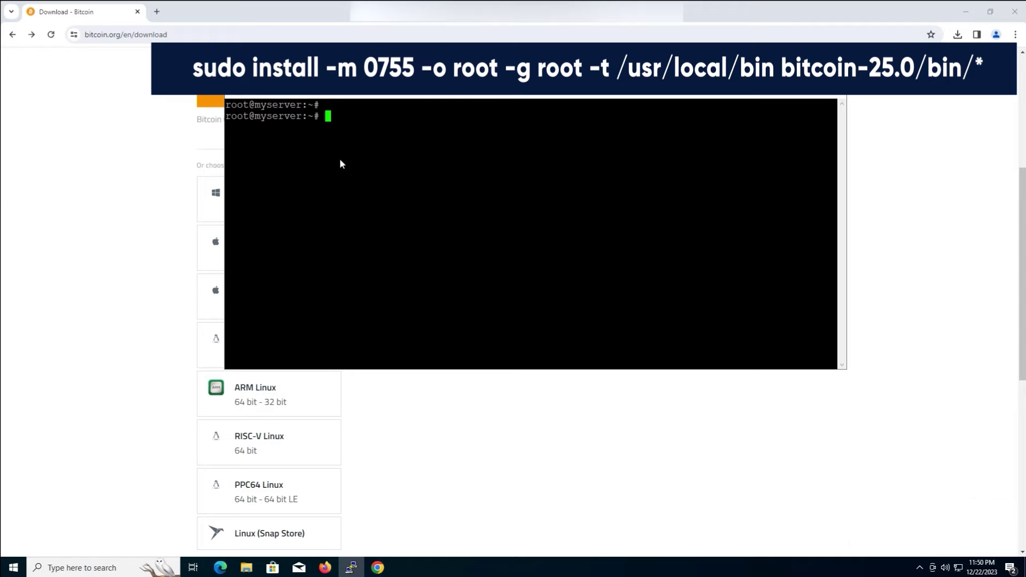
right_click(350, 128)
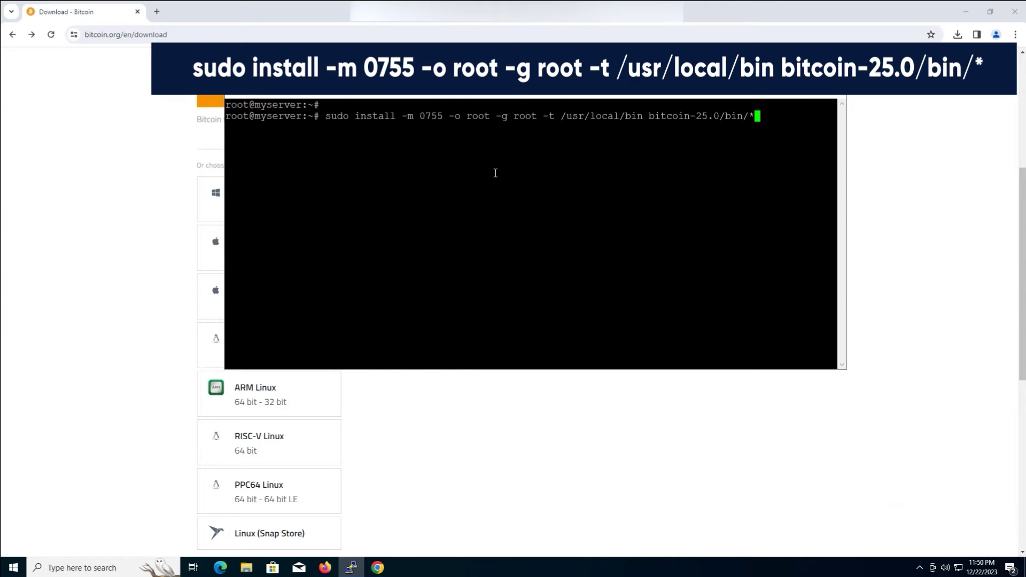
drag(564, 116, 755, 116)
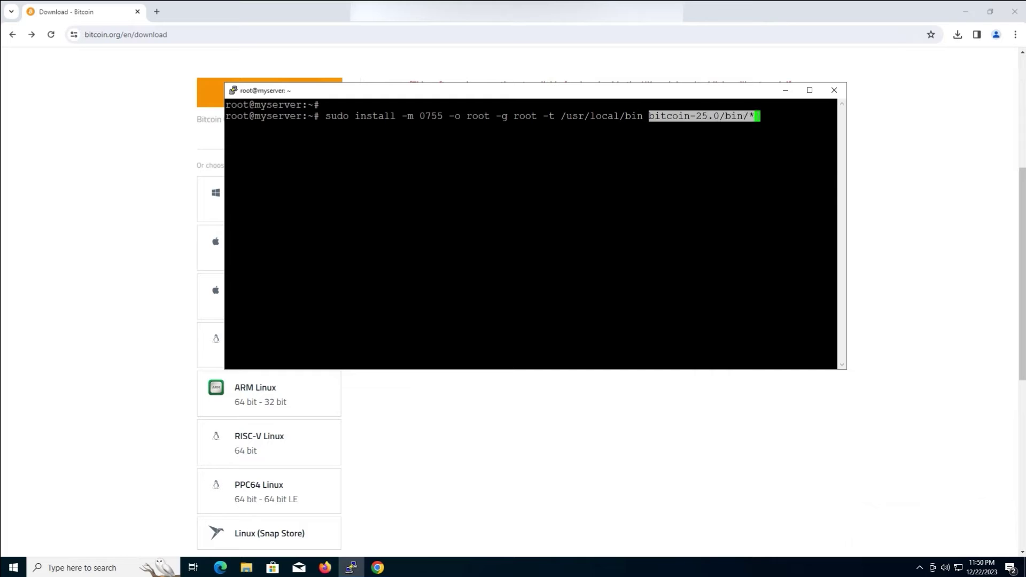
key(Return)
key(Return)
key(Return)
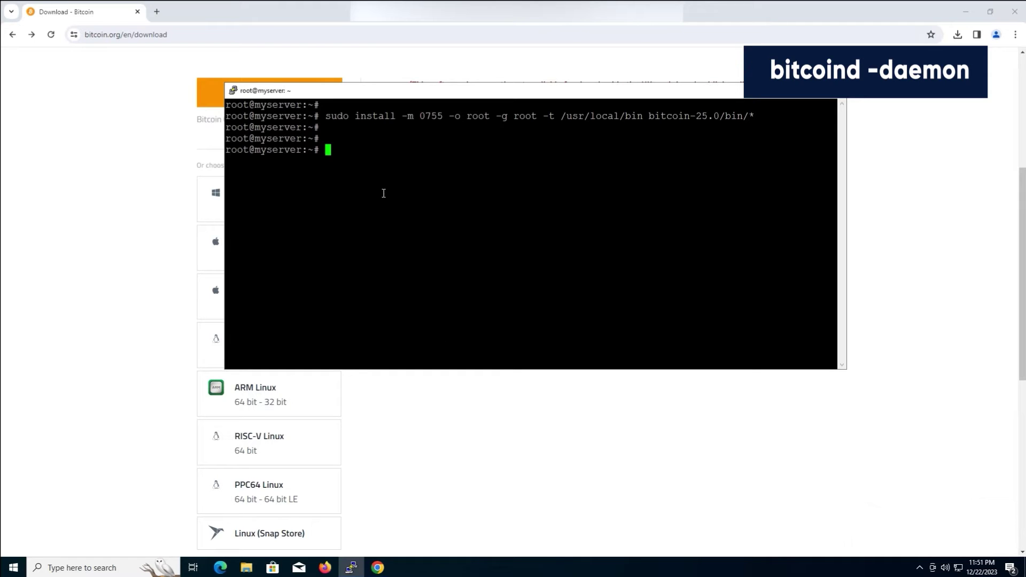
Step: Test the daemon by starting it with bitcoind -daemon and stopping it with bitcoin-cli stop
text(bitcoind -daemon)
key(Return)
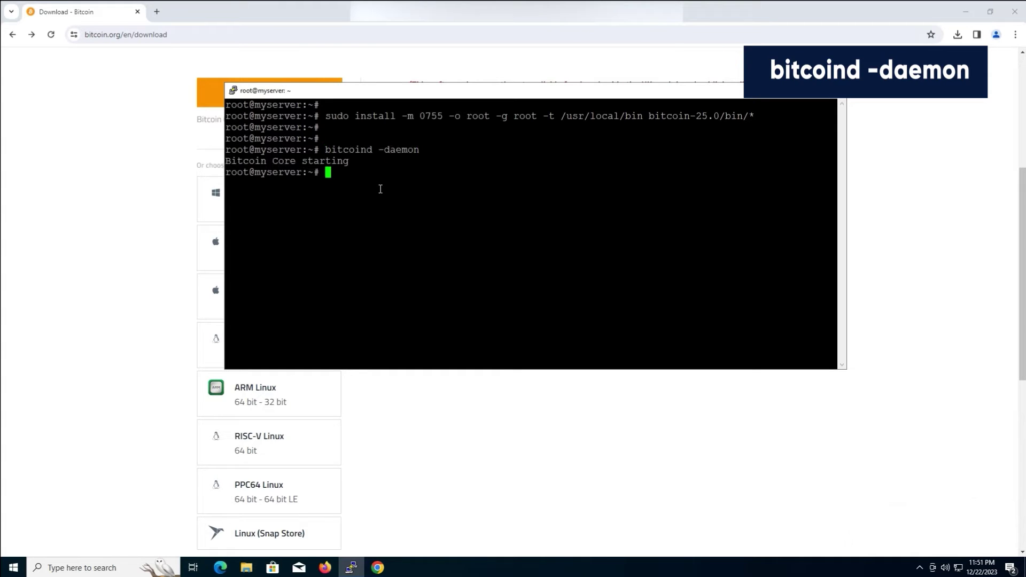
drag(266, 161, 348, 163)
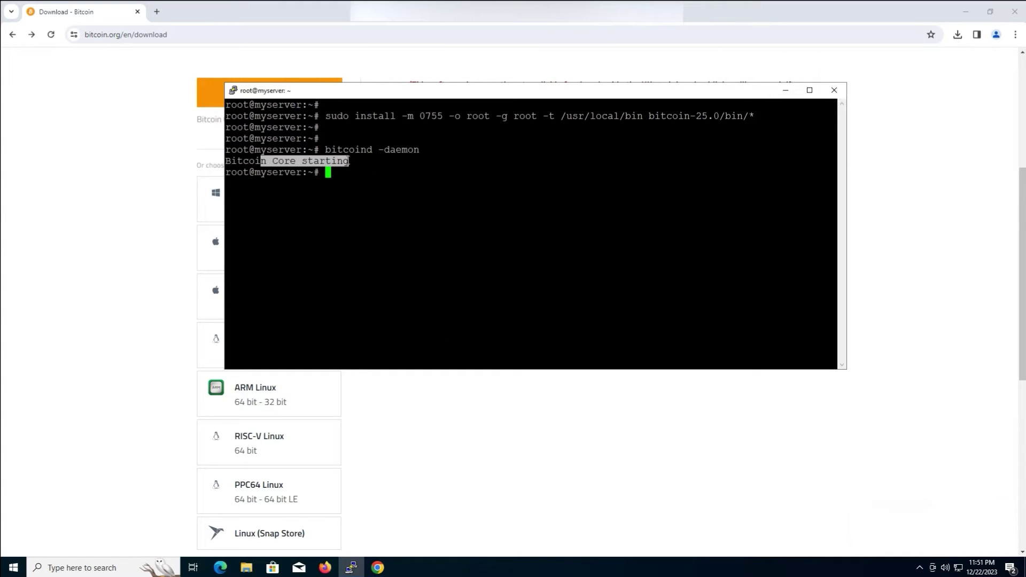
click(349, 175)
key(Return)
key(Return)
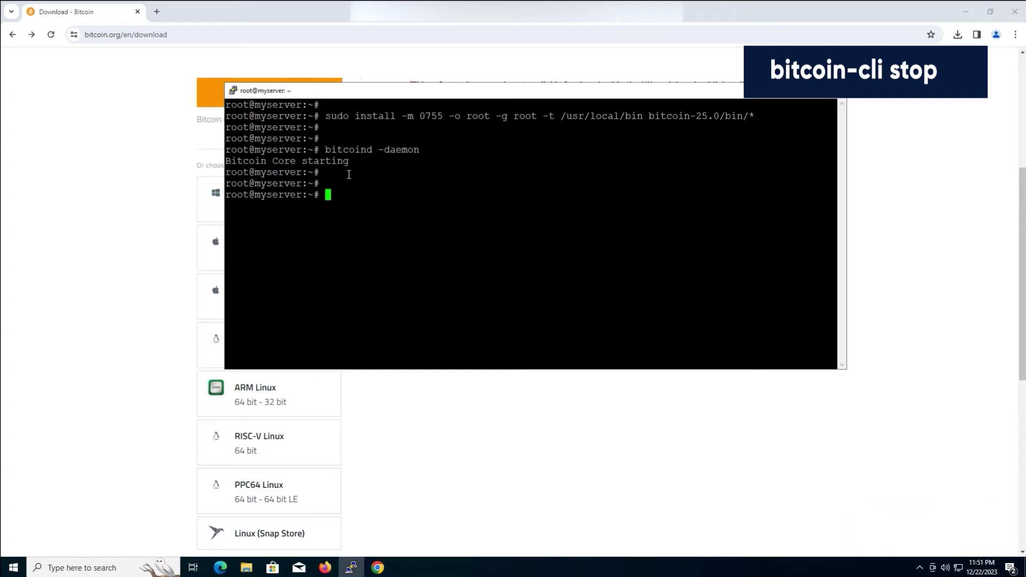
text(bitcoin-cli stop)
key(Return)
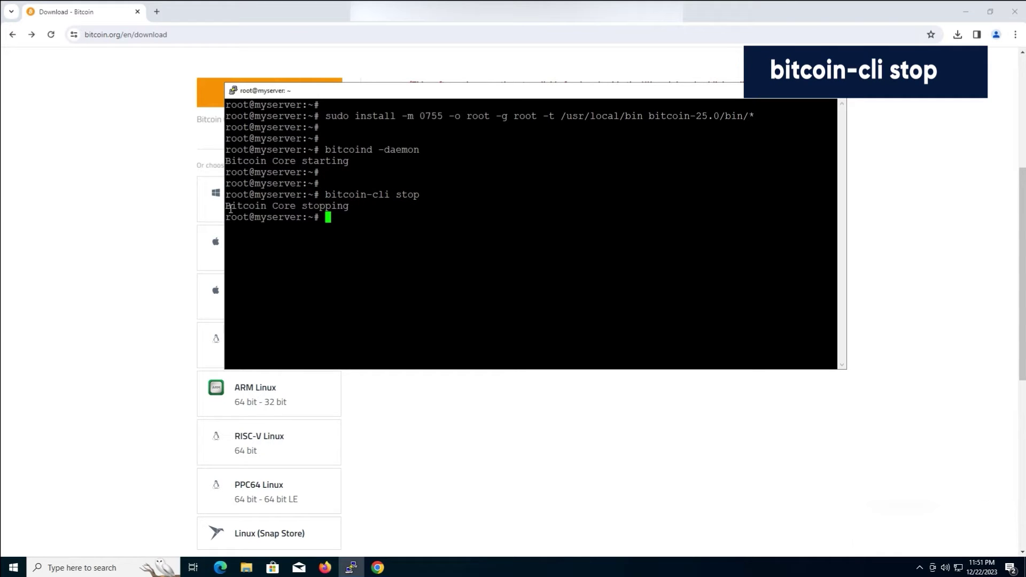
drag(227, 208, 352, 208)
click(353, 232)
Step: Clear the screen and start bitcoind -daemon again so Bitcoin Core runs in the background
text(clear)
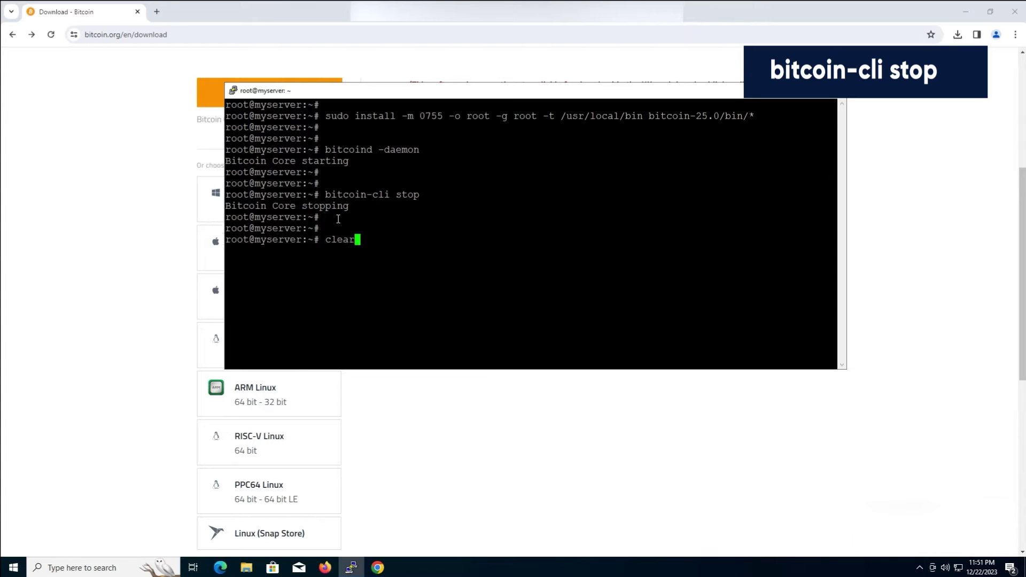
key(Return)
key(Return)
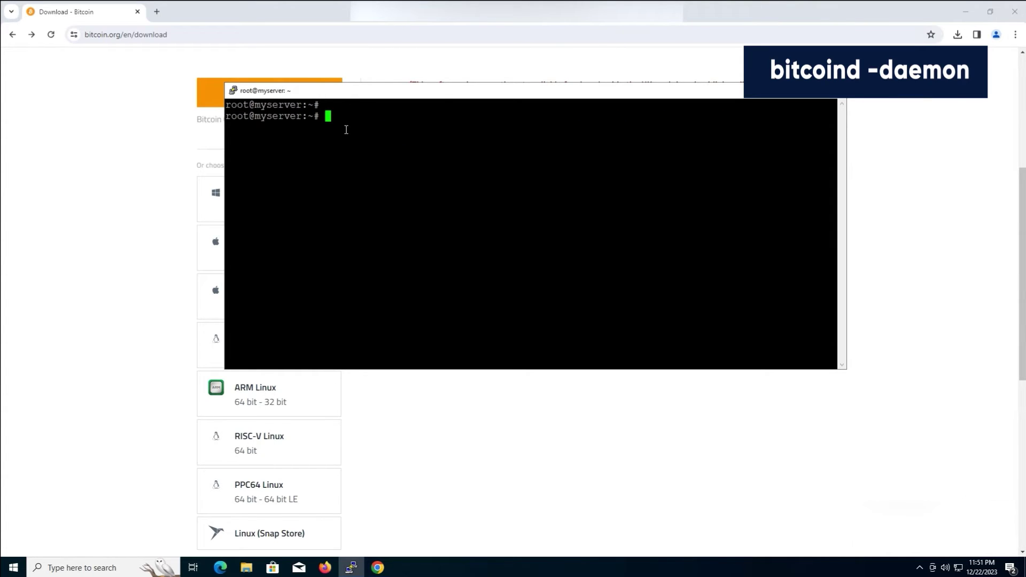
text(bitcoind -daemon)
key(Return)
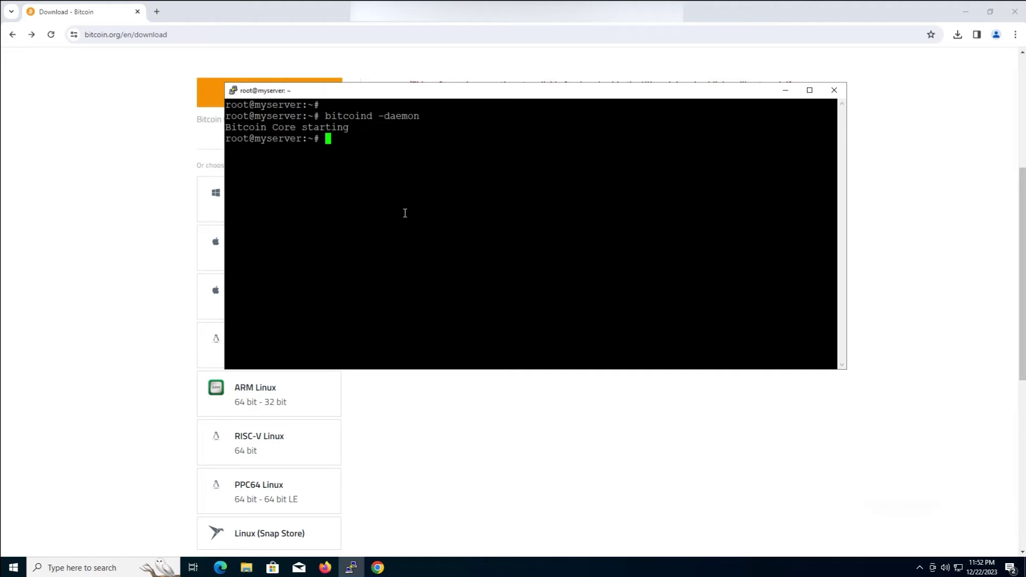
Step: Create a new wallet named ayden2 with bitcoin-cli createwallet
key(Return)
key(Return)
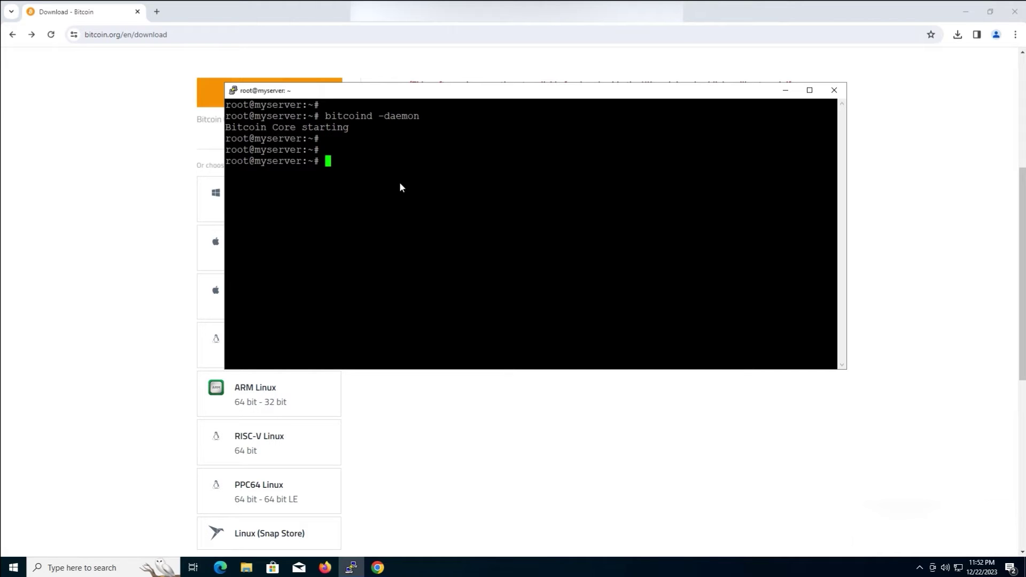
text(bitcoin-cli createwallet "")
key(Left)
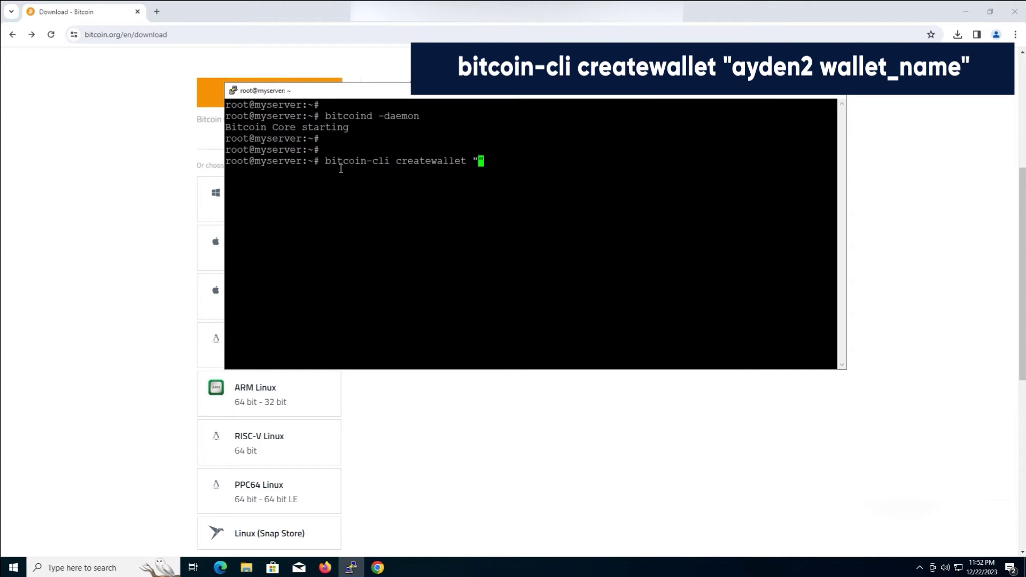
text(ayden2)
key(Return)
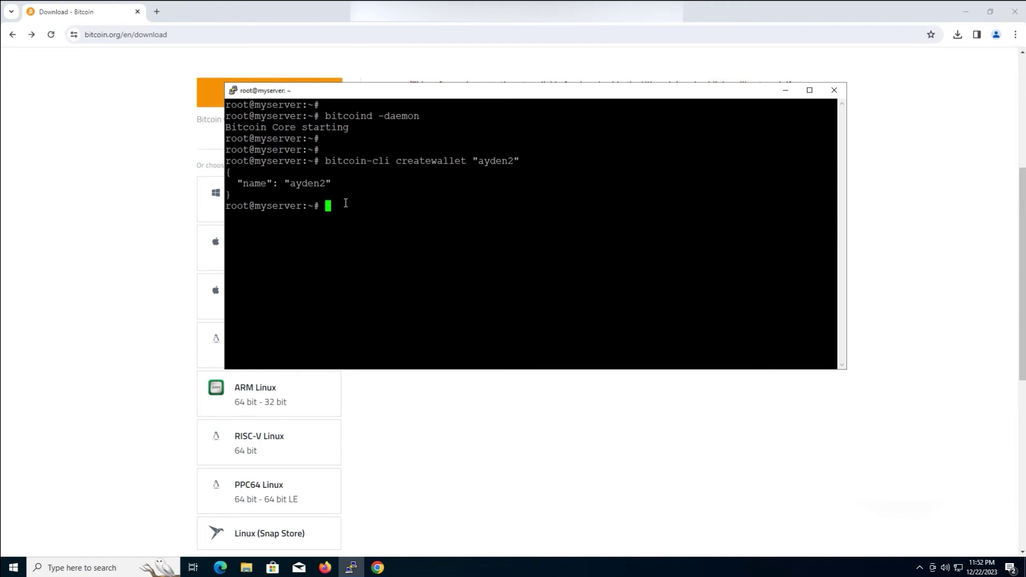
Step: Clear the terminal and display the bitcoin-cli --help option listing
key(Return)
key(Return)
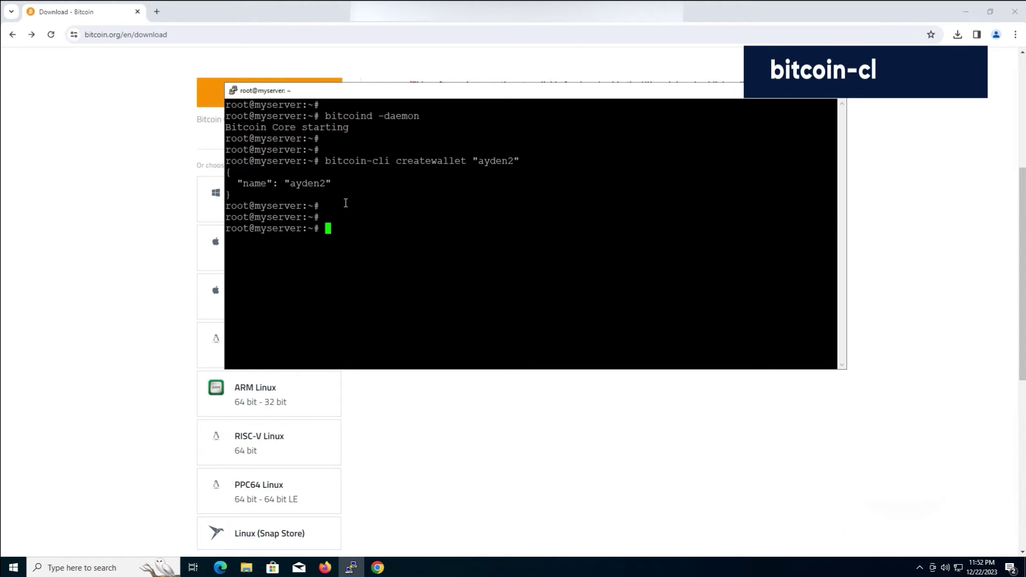
text(clear)
key(Return)
key(Return)
text(bitcoin-cli --help)
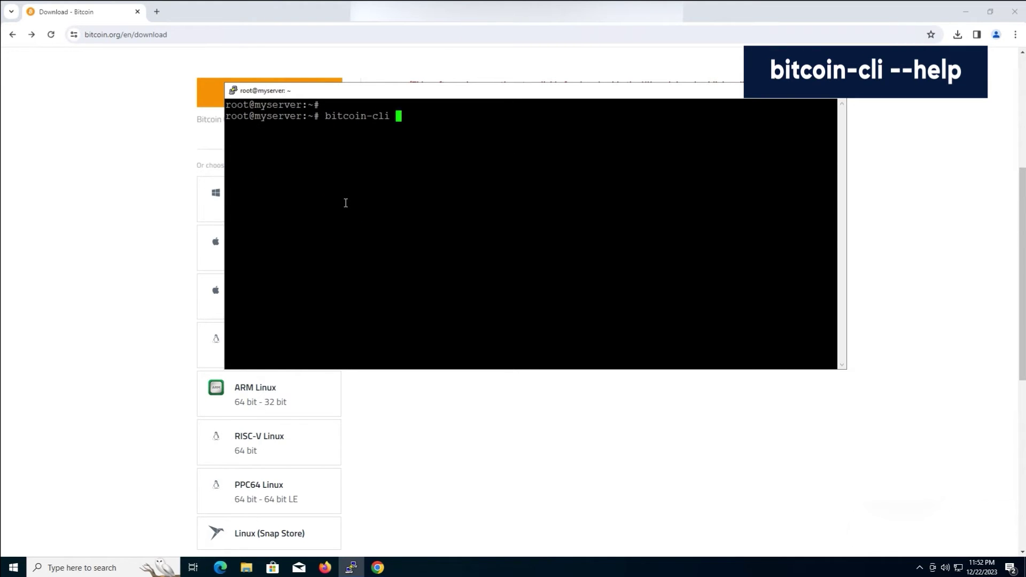
key(Return)
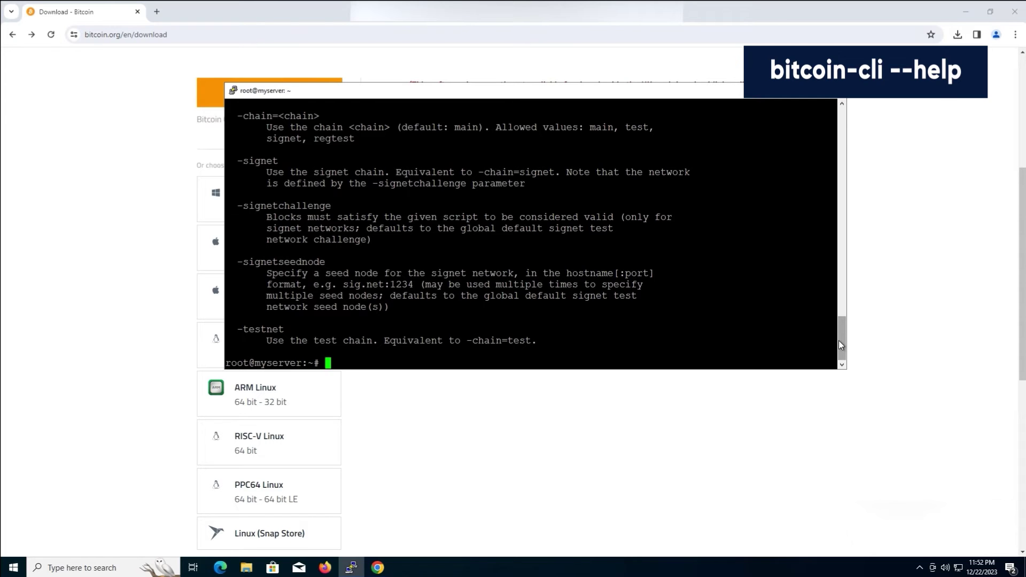
drag(839, 341, 841, 366)
Step: Clear the terminal and stop the Bitcoin Core daemon with bitcoin-cli stop
key(ctrl+l)
key(Return)
key(Return)
text(bitcoin-cli )
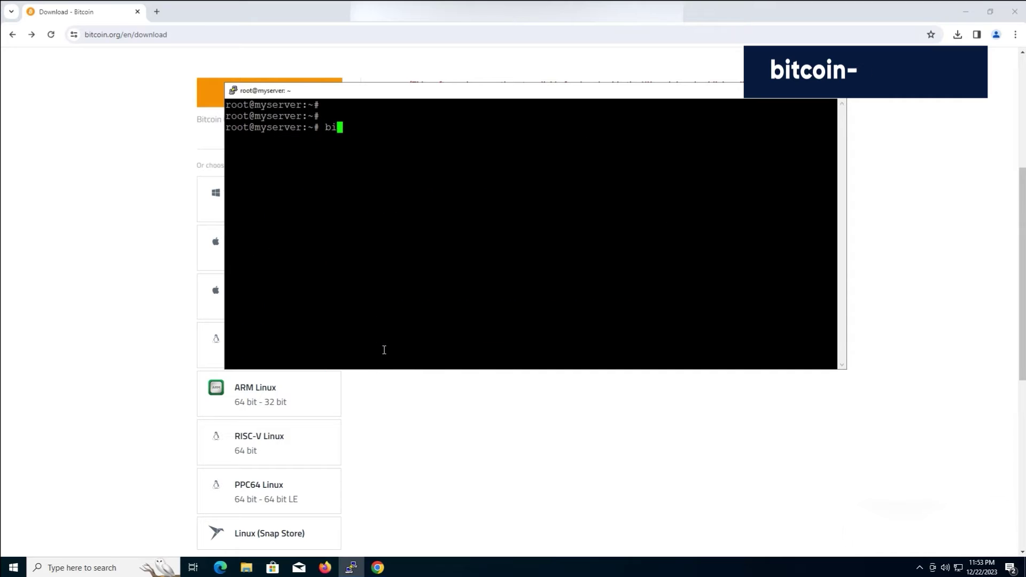
text(stop)
key(Return)
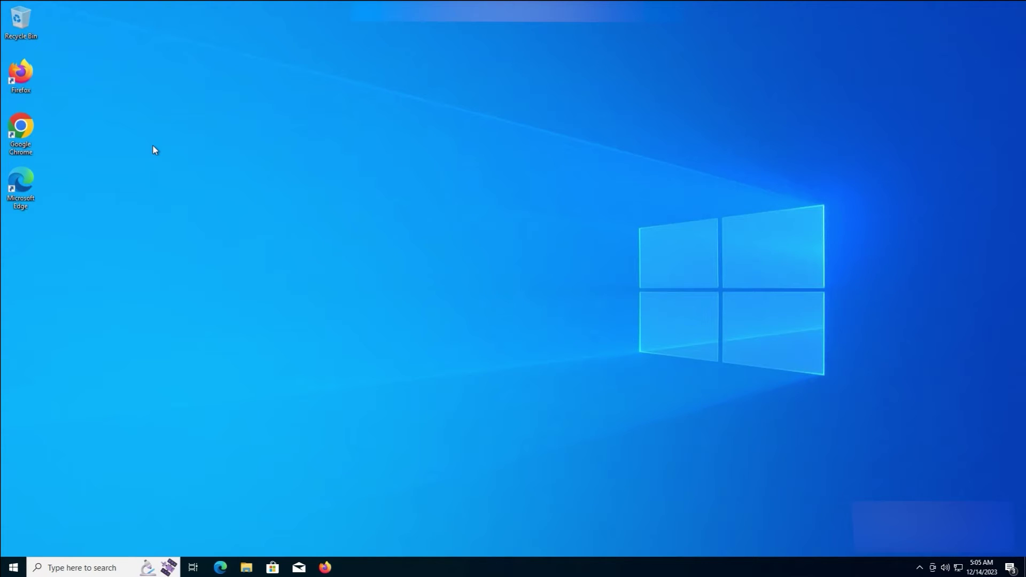
Step: Load bitcoin.org/en/download in Chrome and highlight the 7GB block chain storage figure
click(29, 136)
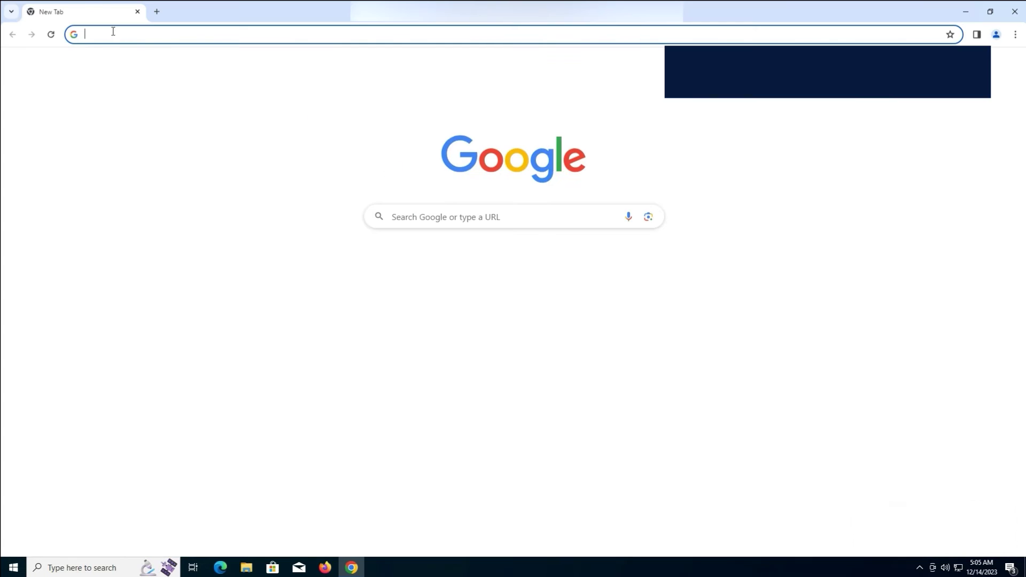
text(https://bitcoin.org/en/download)
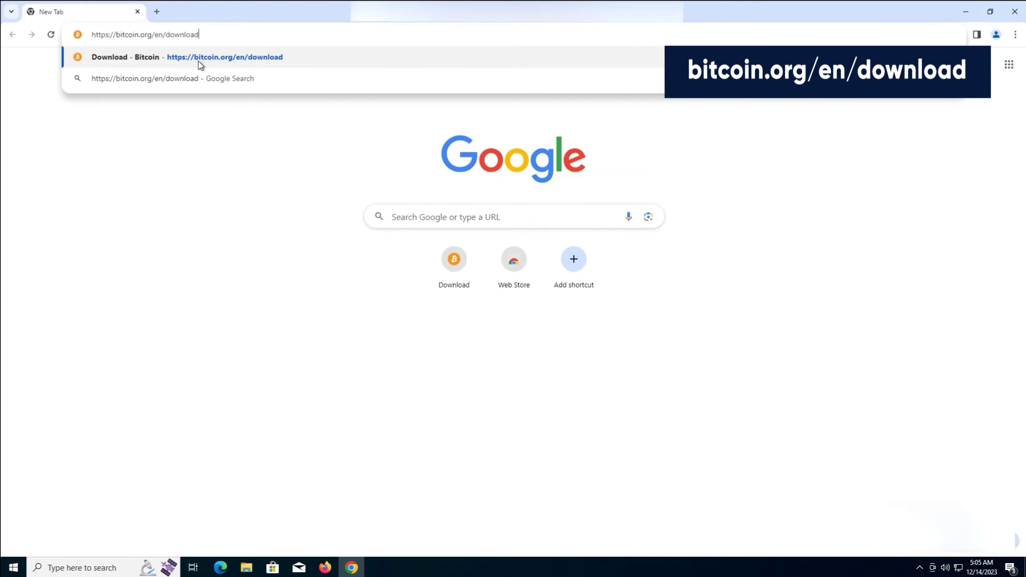
key(Return)
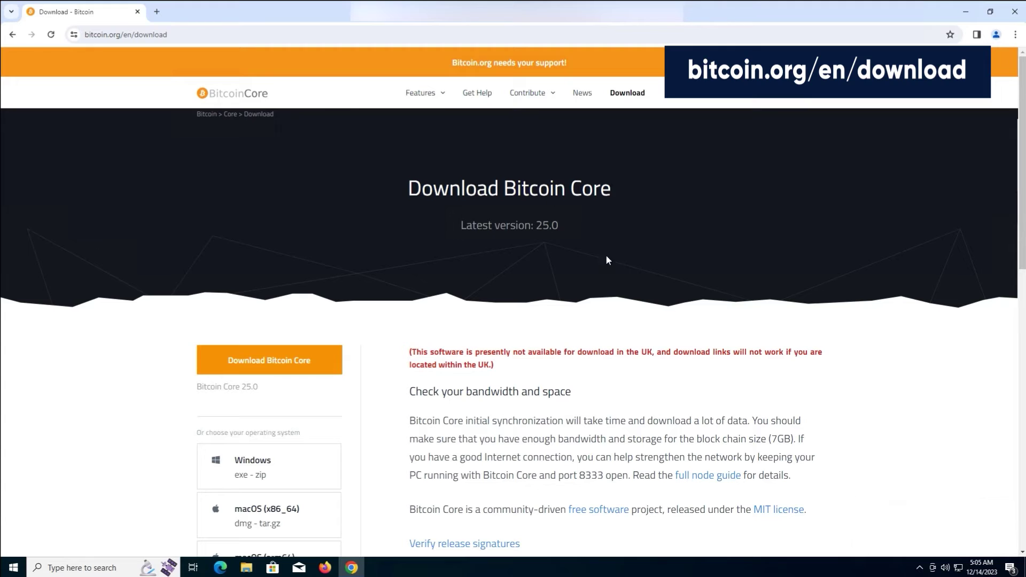
scroll(609, 272, down, 1)
scroll(356, 348, down, 2)
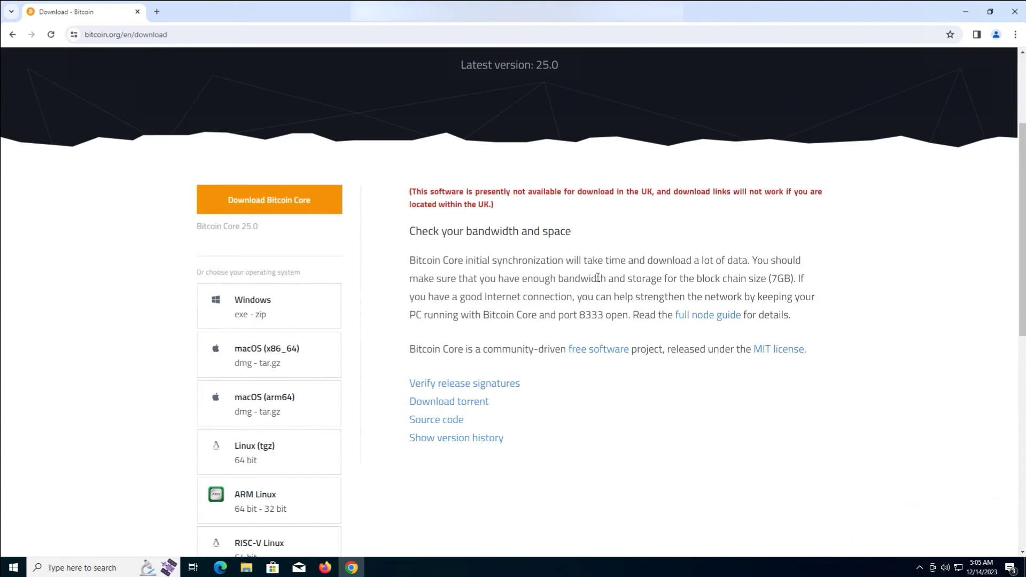
double_click(784, 279)
click(590, 501)
Step: Check Local Disk (C:) under This PC in File Explorer: 73.5 GB free of 99.9 GB
click(246, 568)
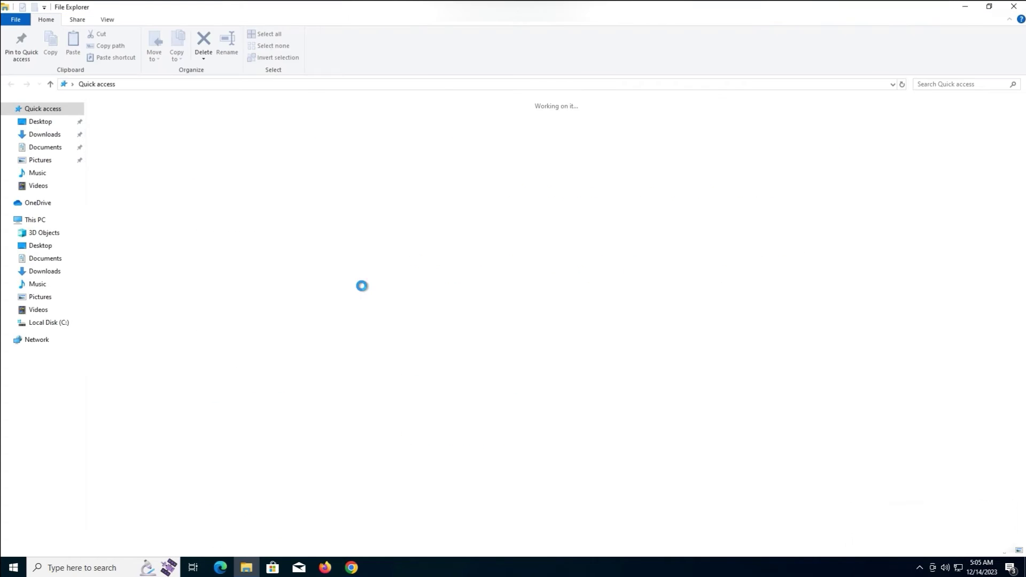
click(34, 220)
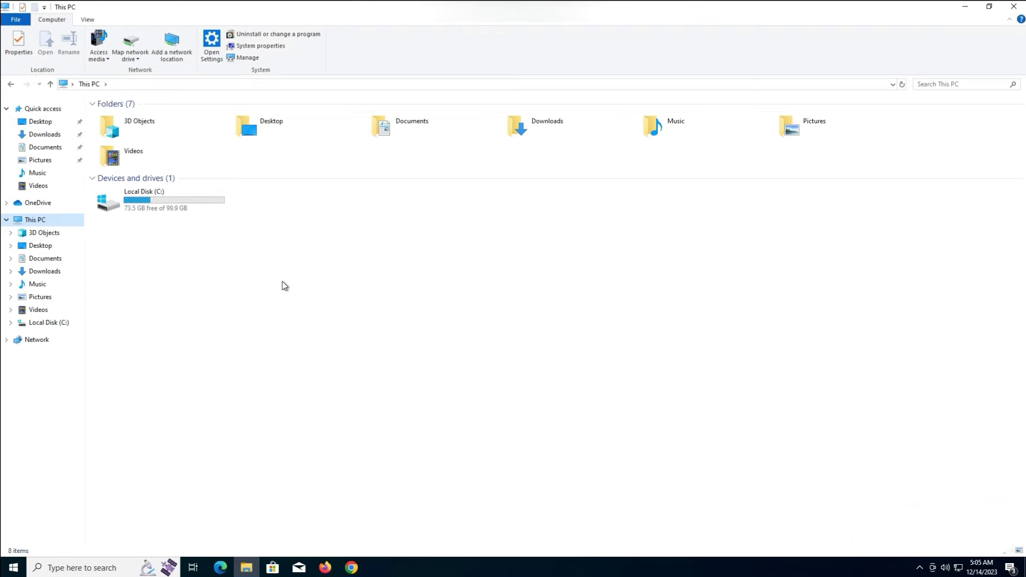
click(169, 211)
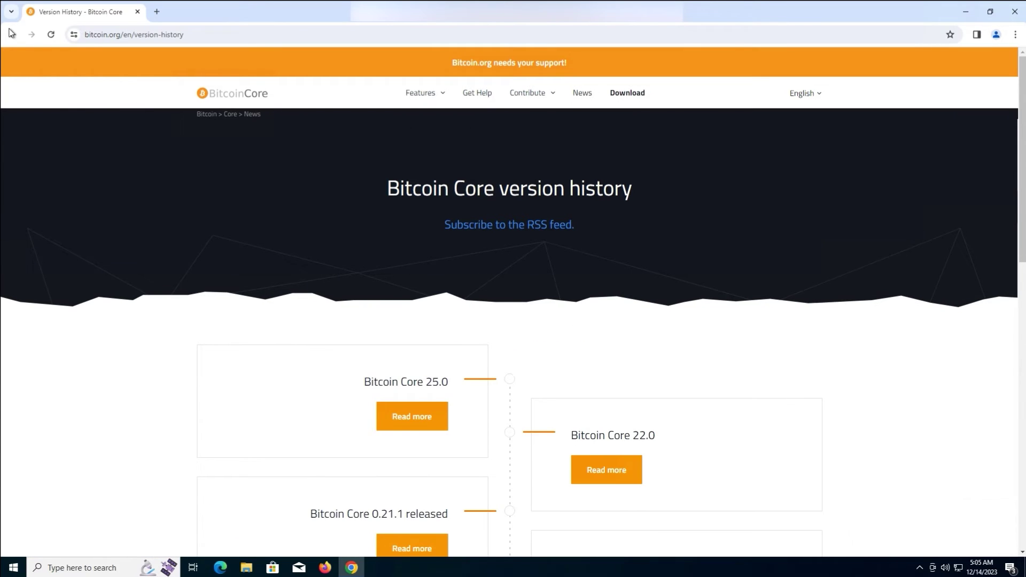
Step: Go back to the bitcoin.org download page and highlight port number 8333
key(alt+Left)
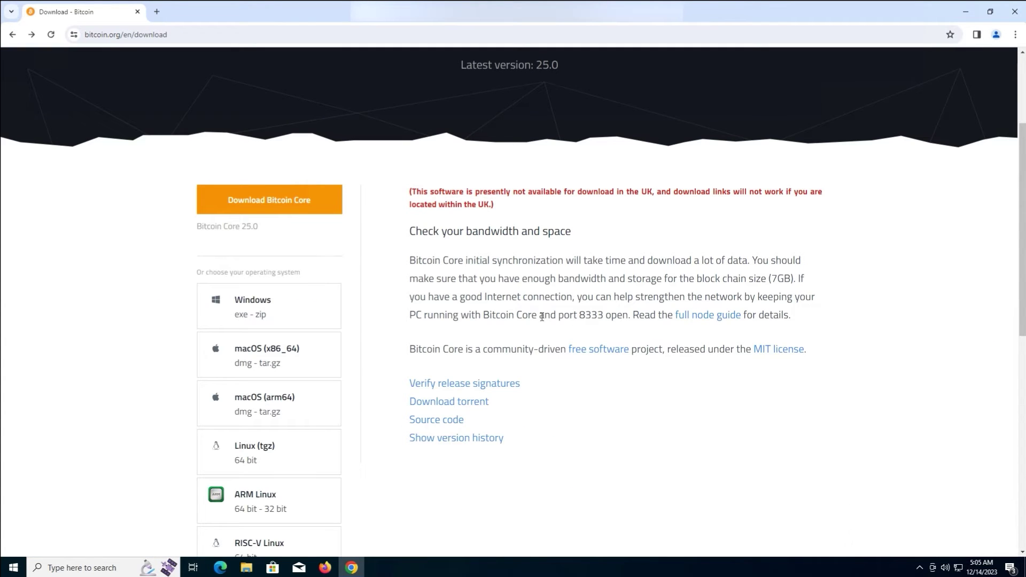
double_click(601, 316)
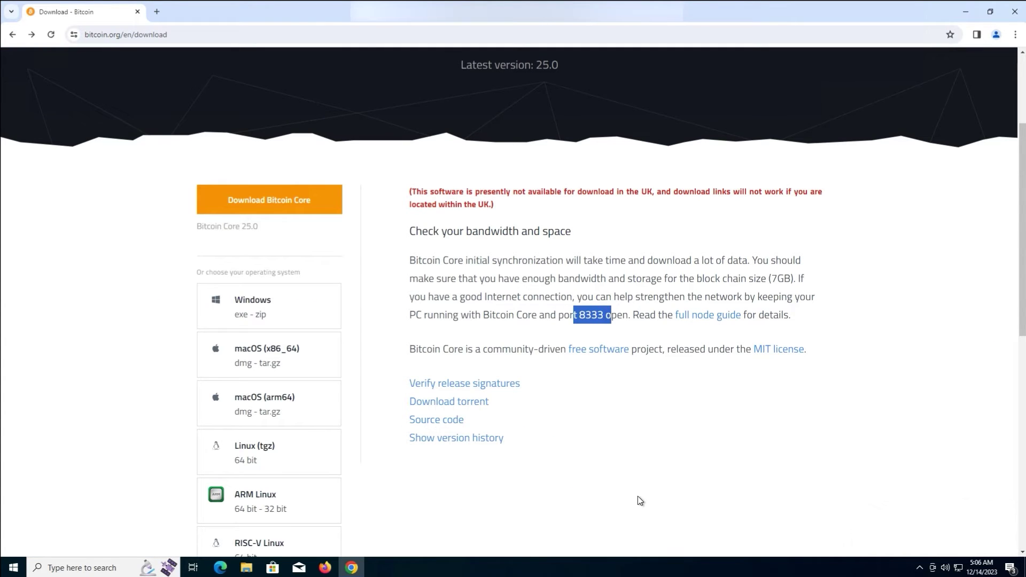
click(409, 515)
Step: Open the advanced firewall settings and start a new rule under Inbound Rules
click(14, 567)
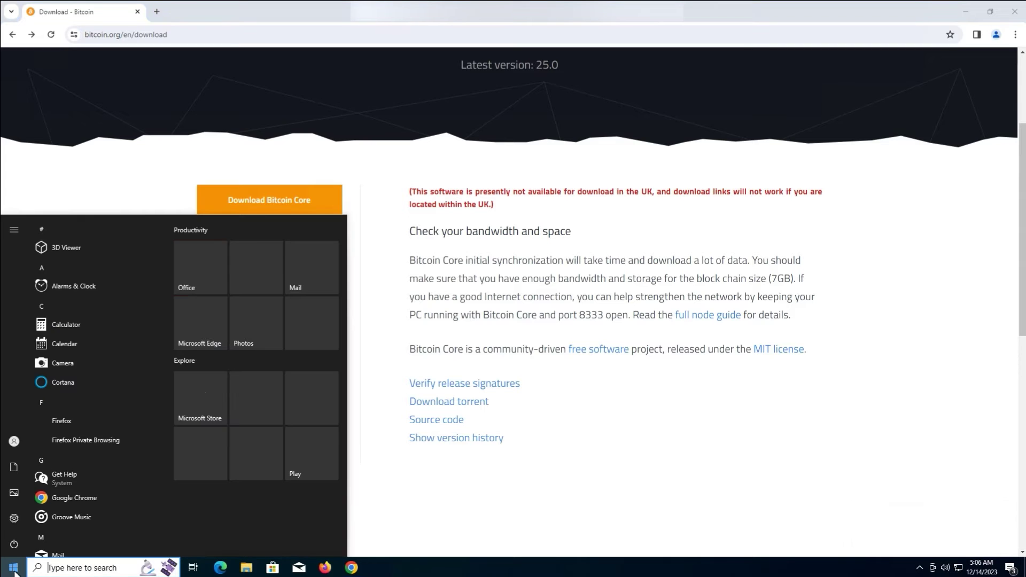
text(firewall)
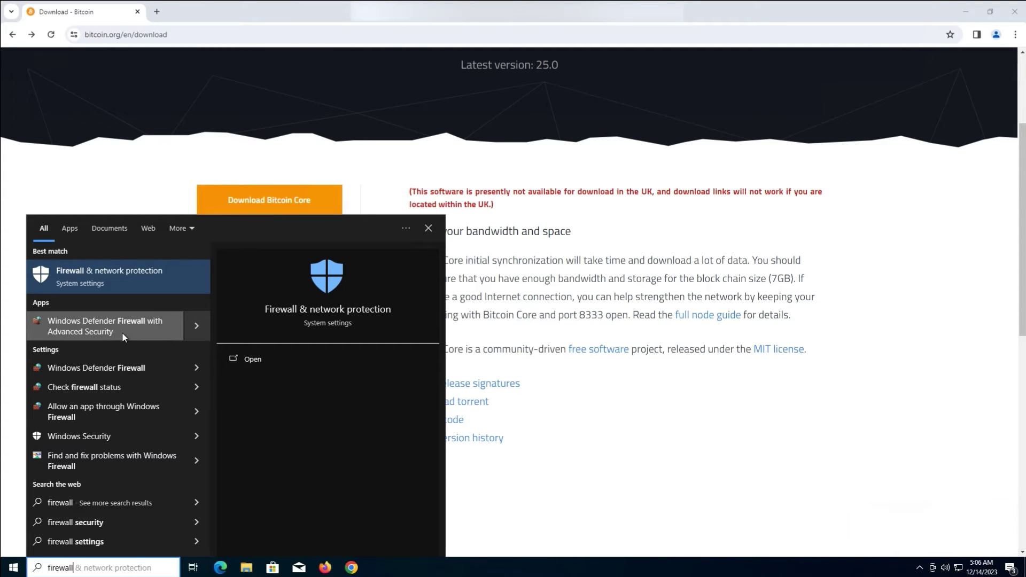
click(143, 331)
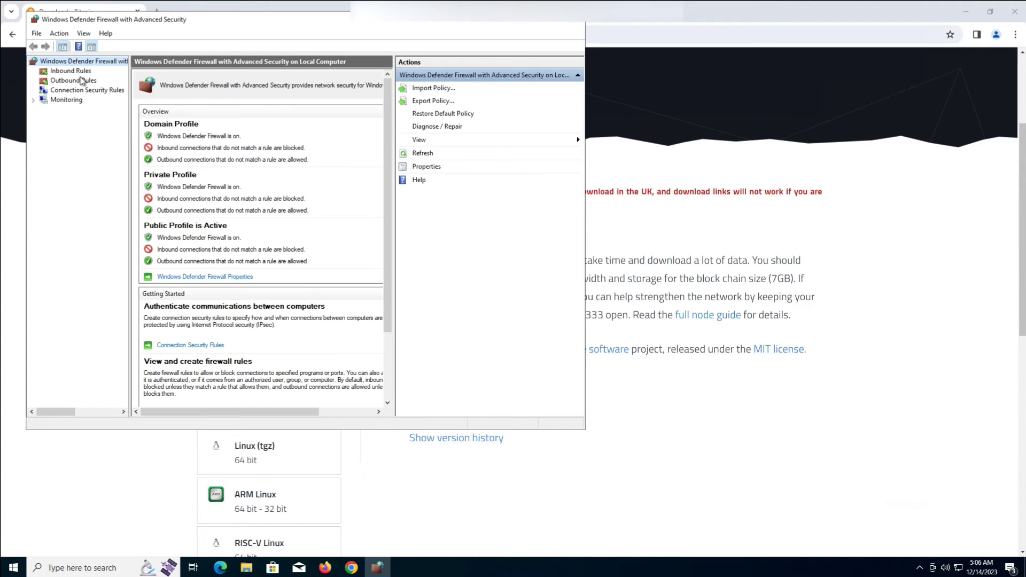
click(80, 74)
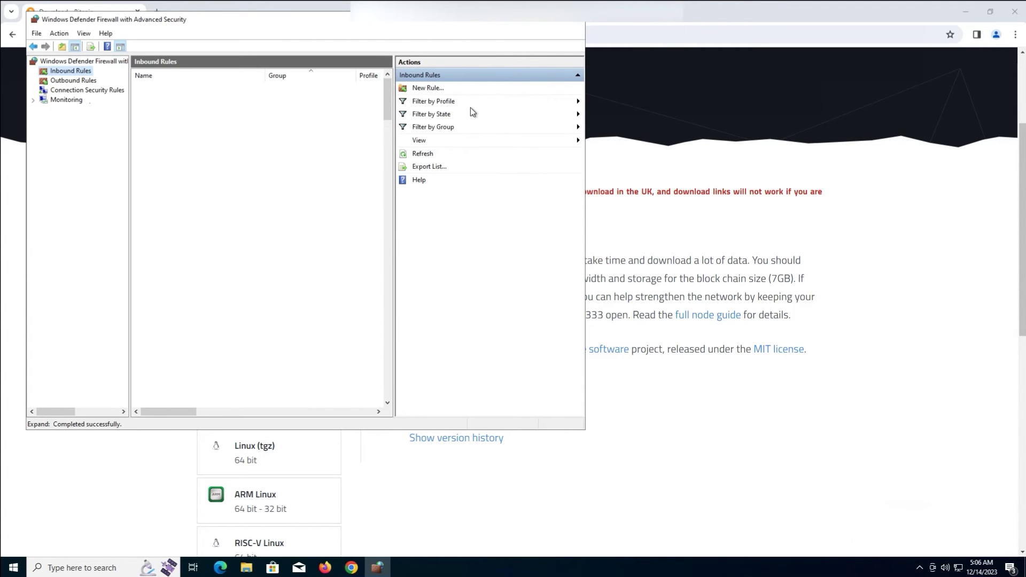
click(436, 91)
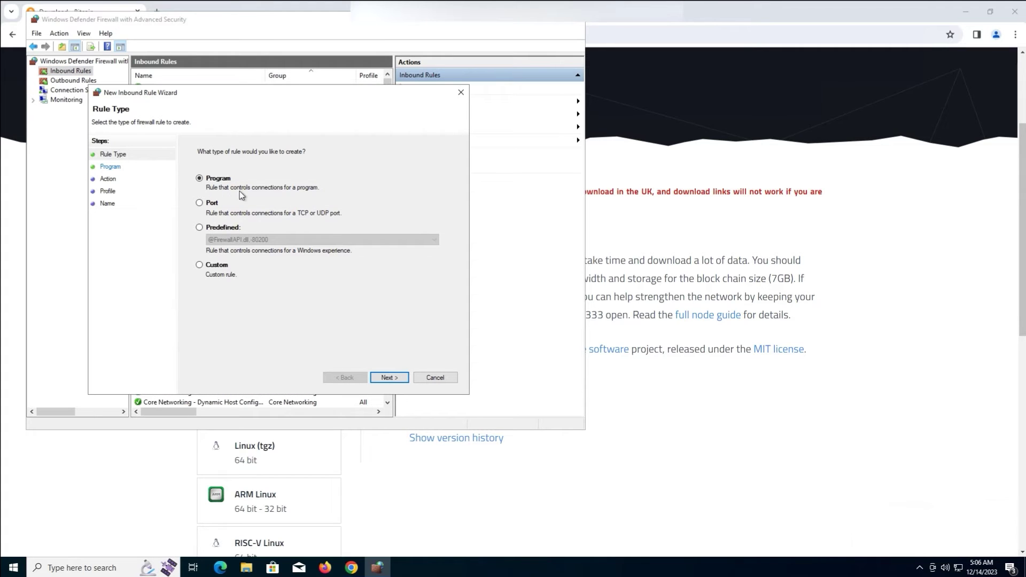
Step: Make the rule a Port rule for TCP specific port 8333
click(199, 205)
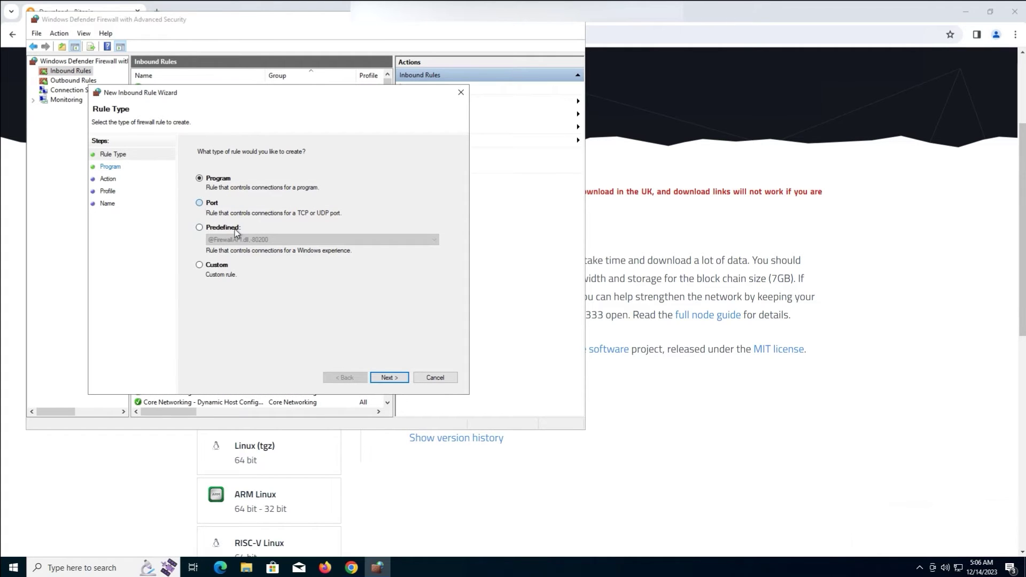
click(388, 377)
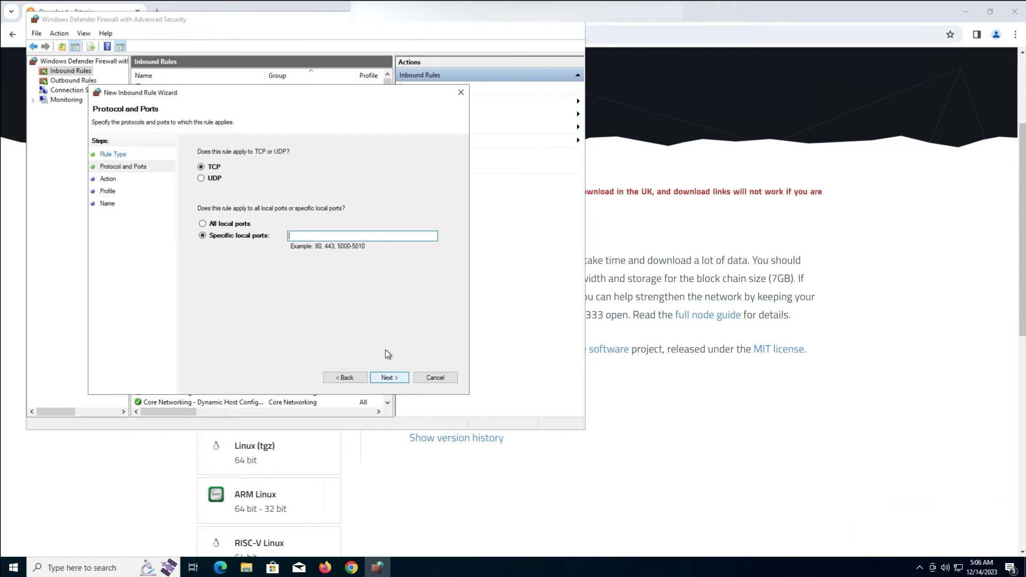
click(399, 380)
click(598, 332)
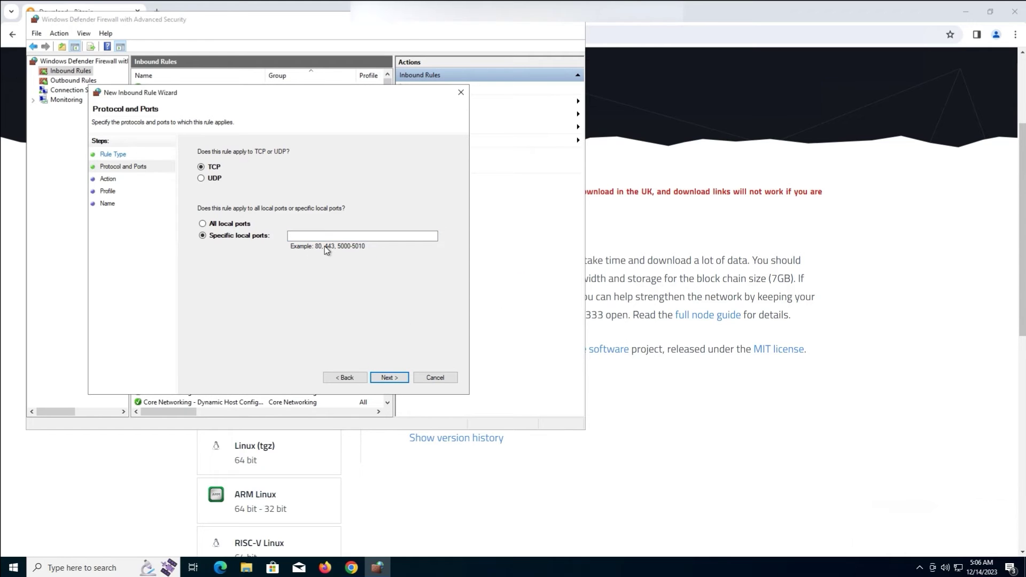
text(8333)
click(397, 377)
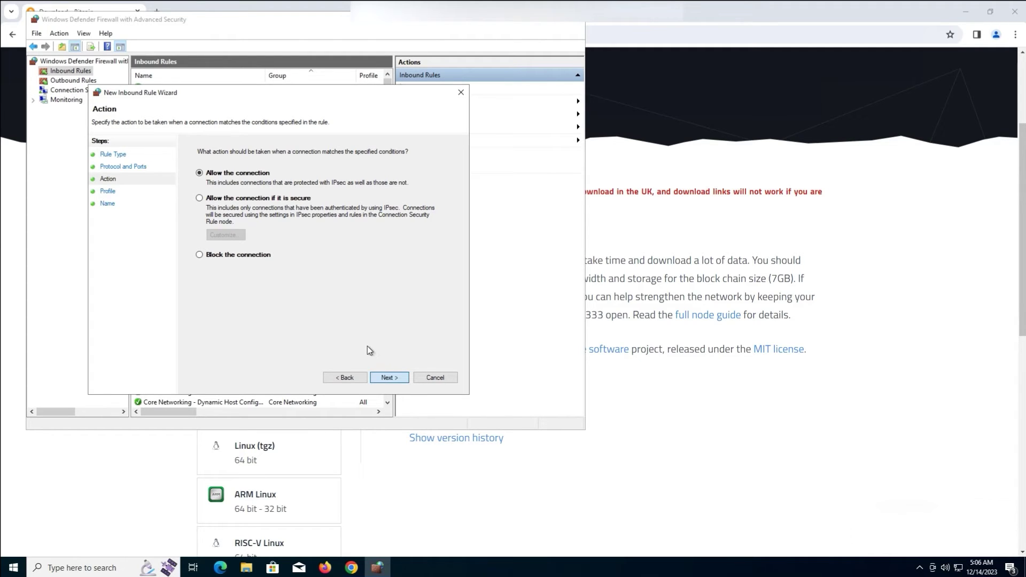
Step: Allow the connection on all three profiles and finish the rule named Bitcoin Core
key(Return)
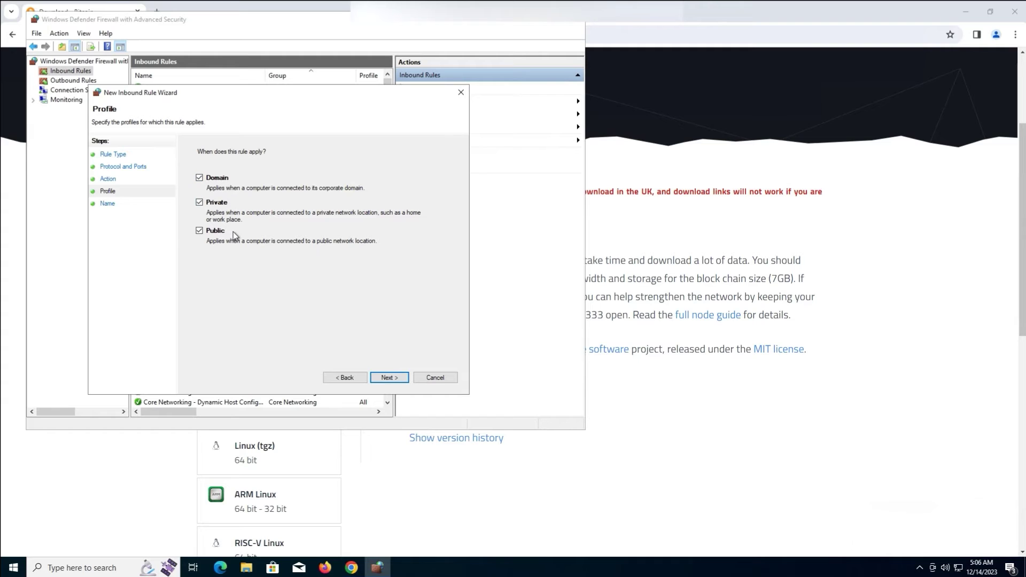
drag(109, 92, 306, 110)
drag(421, 114, 242, 115)
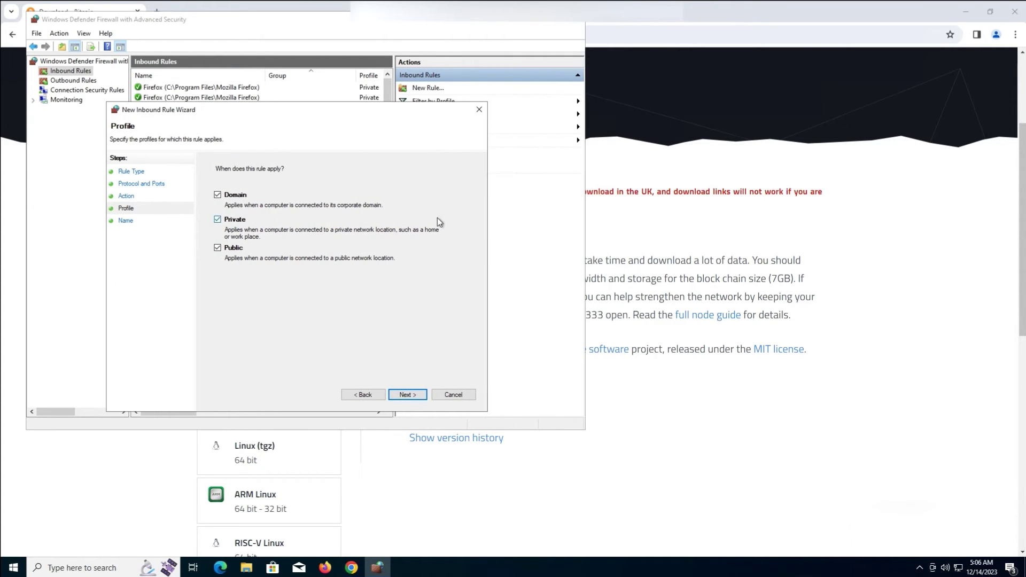
click(404, 394)
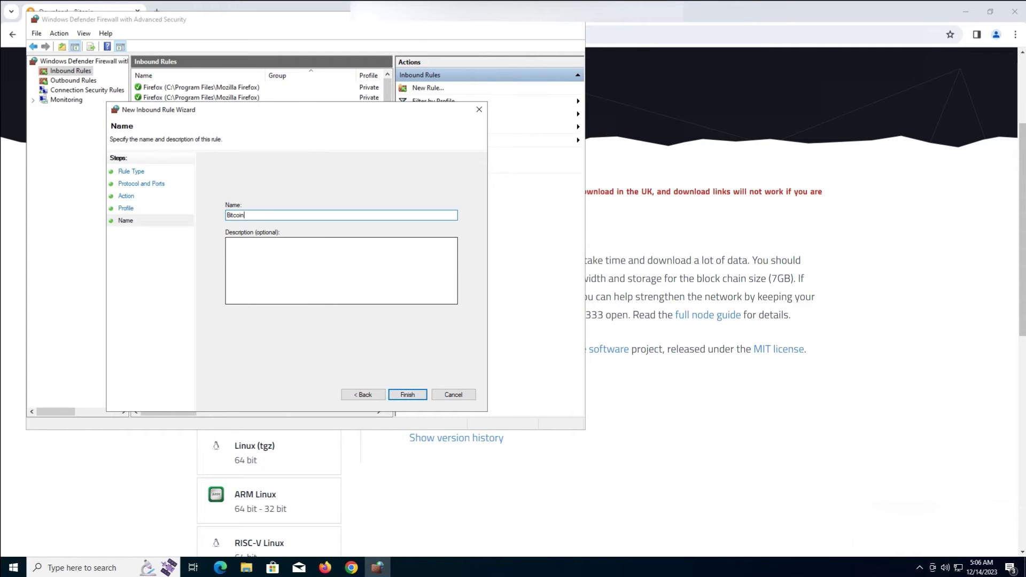
click(408, 395)
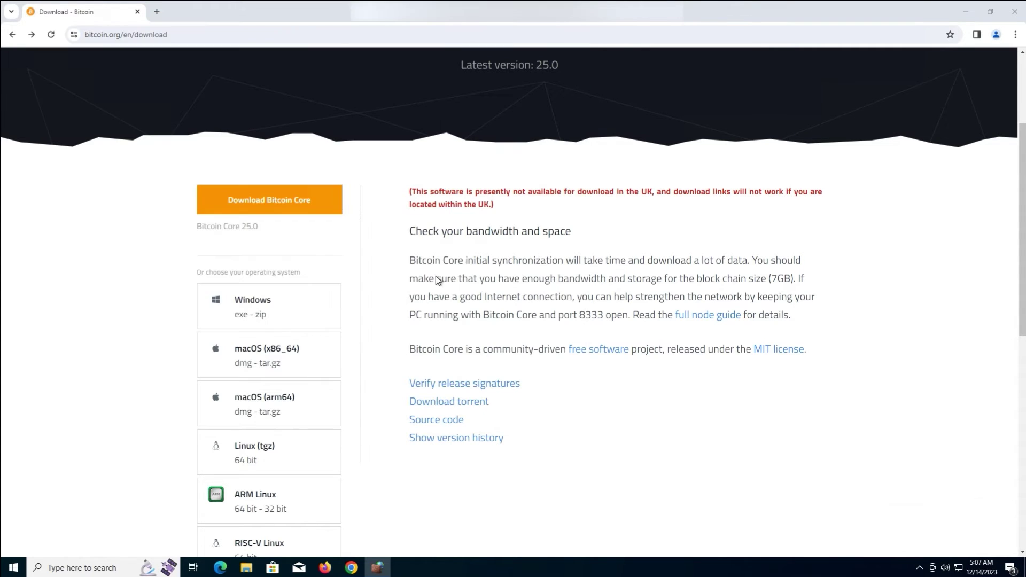
Step: Check the new Bitcoin Core rule in the inbound list and close the firewall window
click(402, 568)
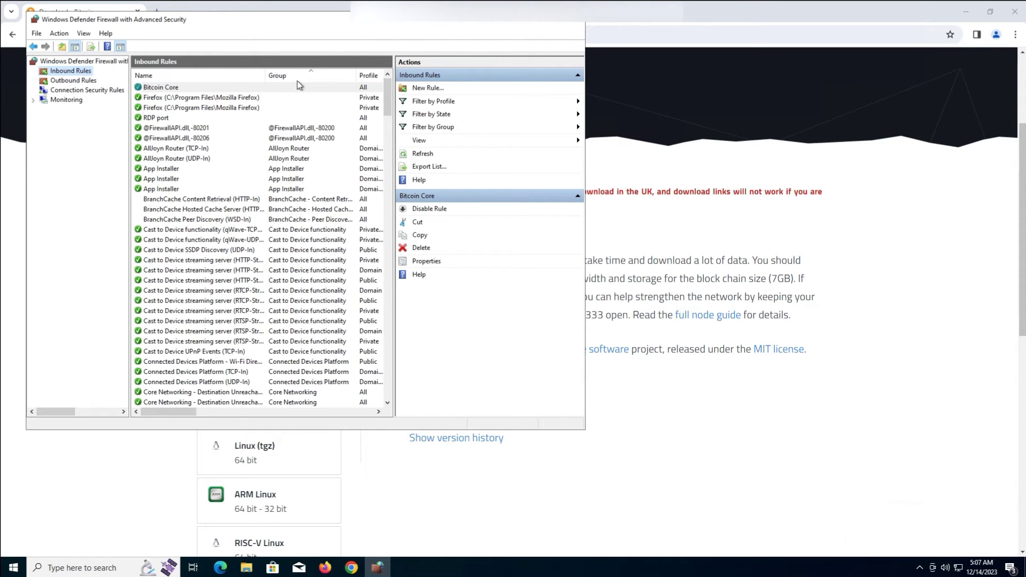
click(163, 88)
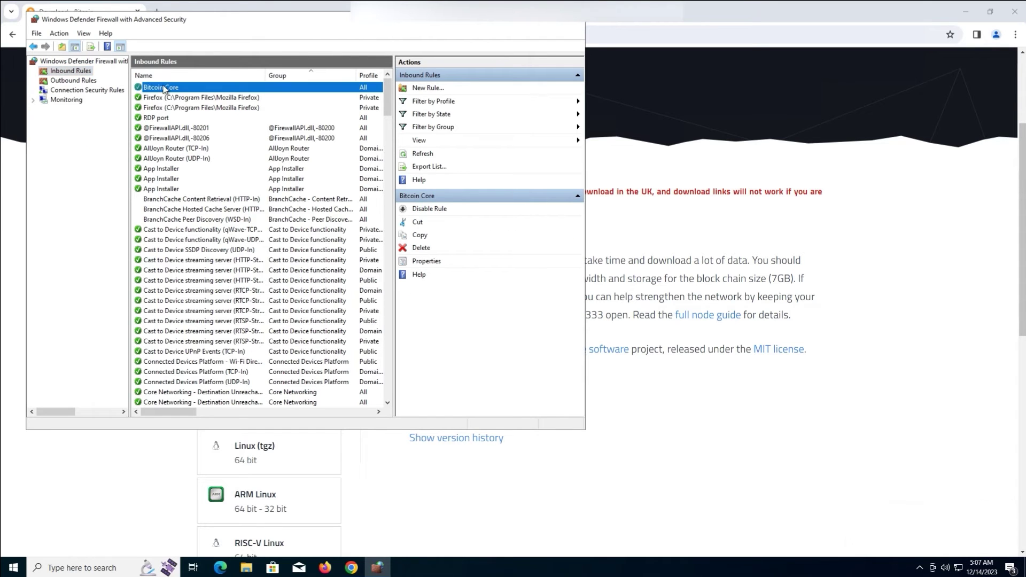
click(574, 22)
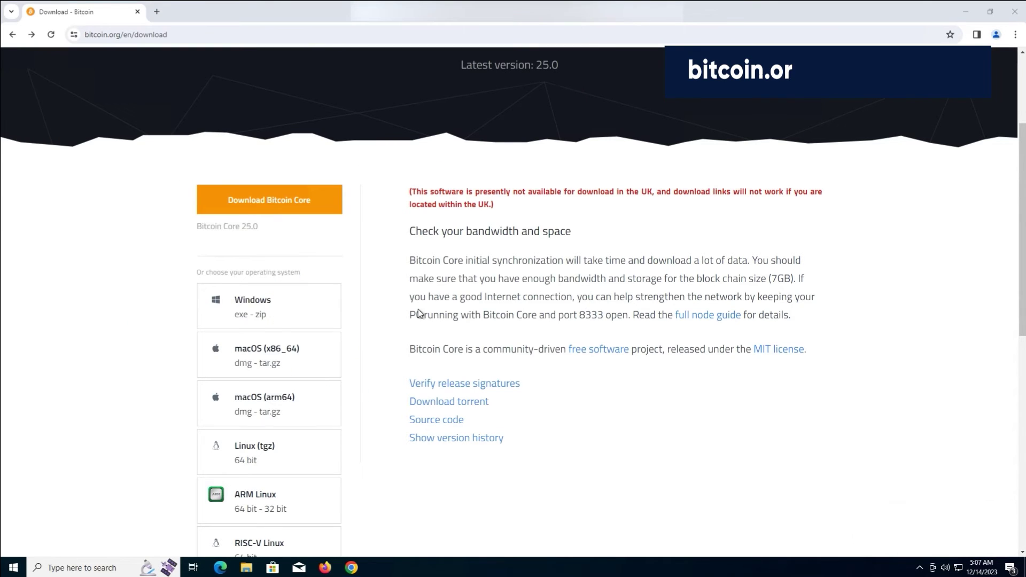
Step: Download bitcoin-25.0-win64-setup.exe and view its progress, about 13.1 of 29.8 MB
click(243, 319)
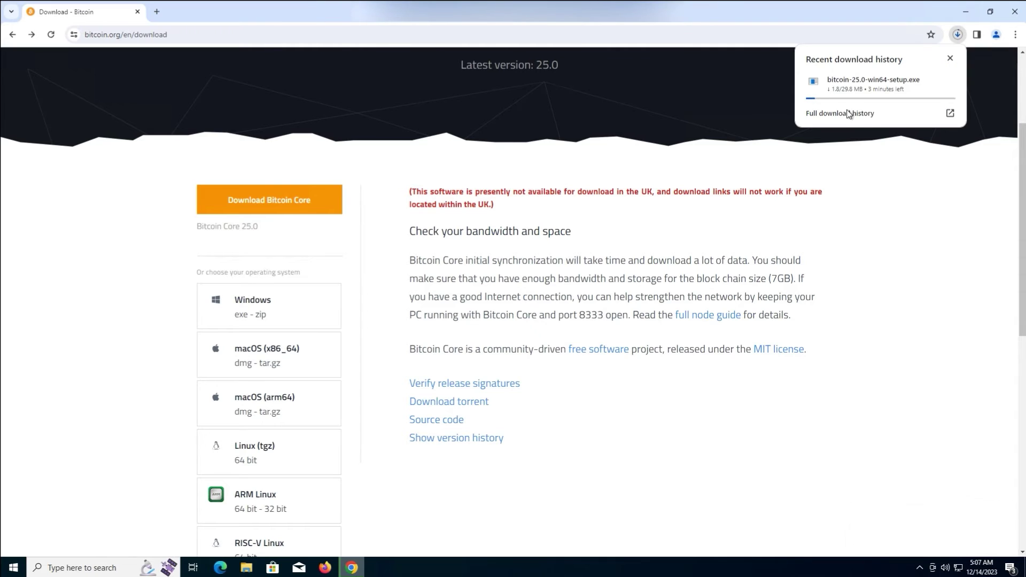
click(959, 34)
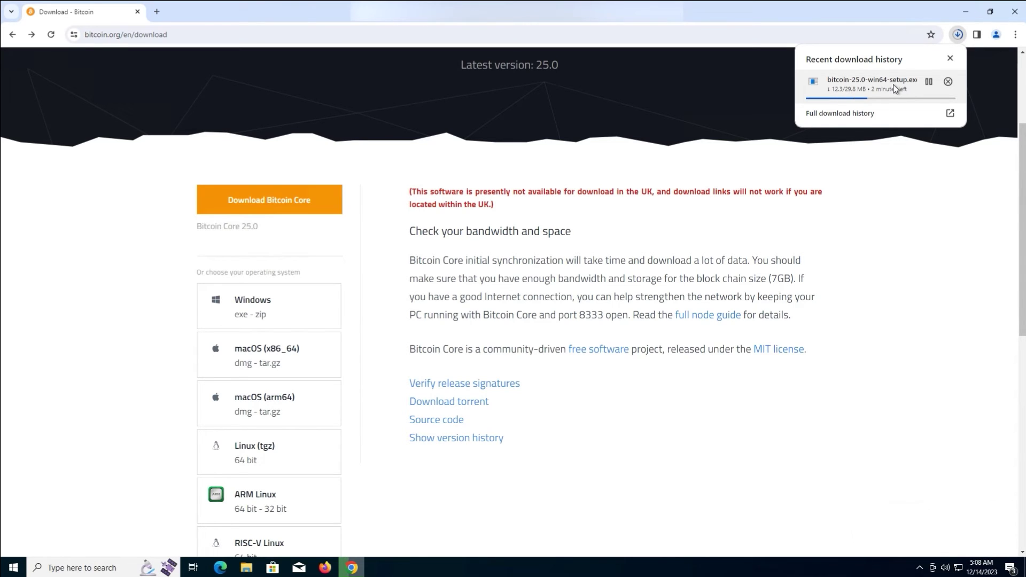
Step: Search "speed test" in a new tab, accept cookies, and run the internet speed test
click(156, 12)
text(test)
key(ctrl+a)
text(speed test)
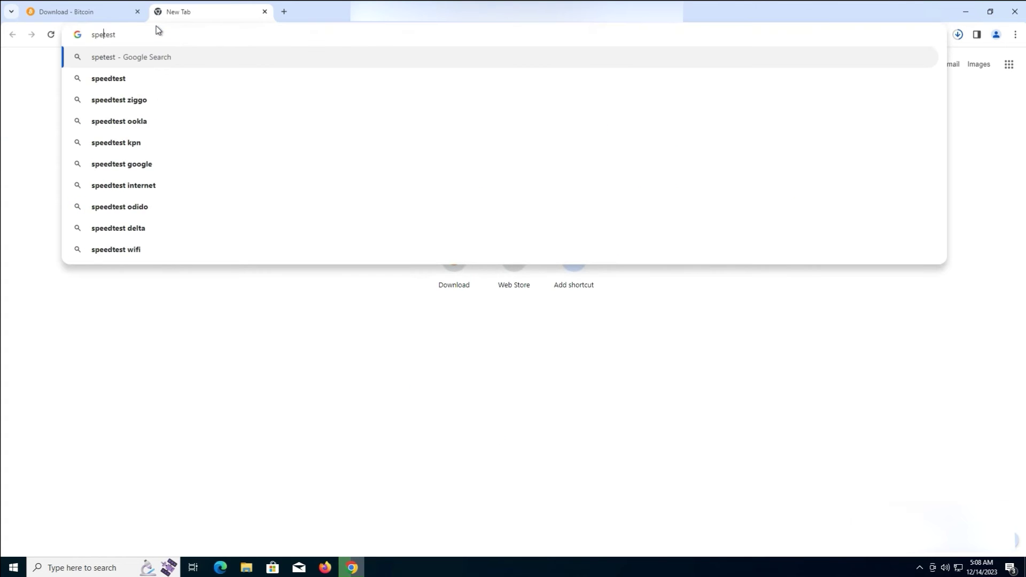
key(Return)
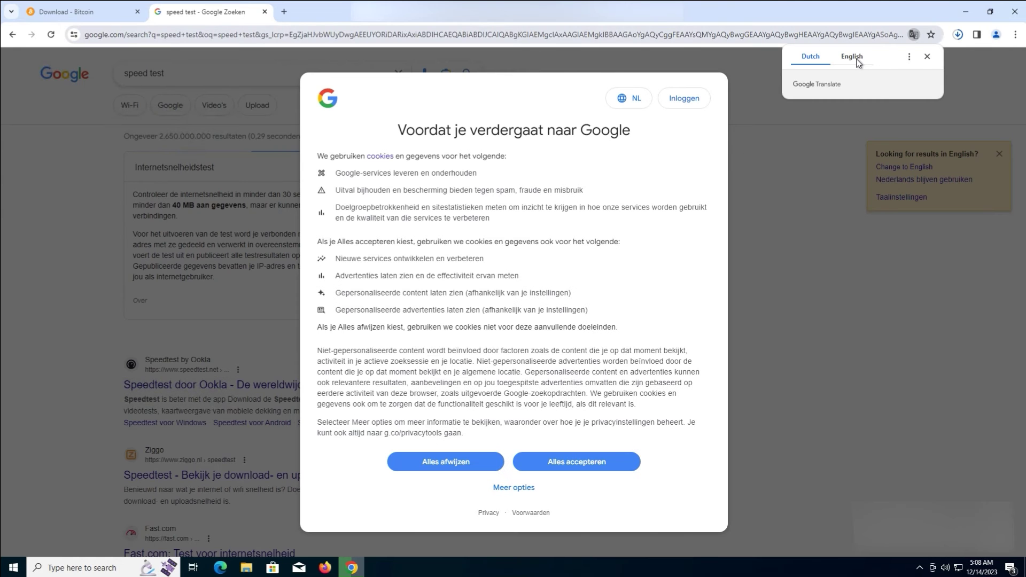
click(853, 56)
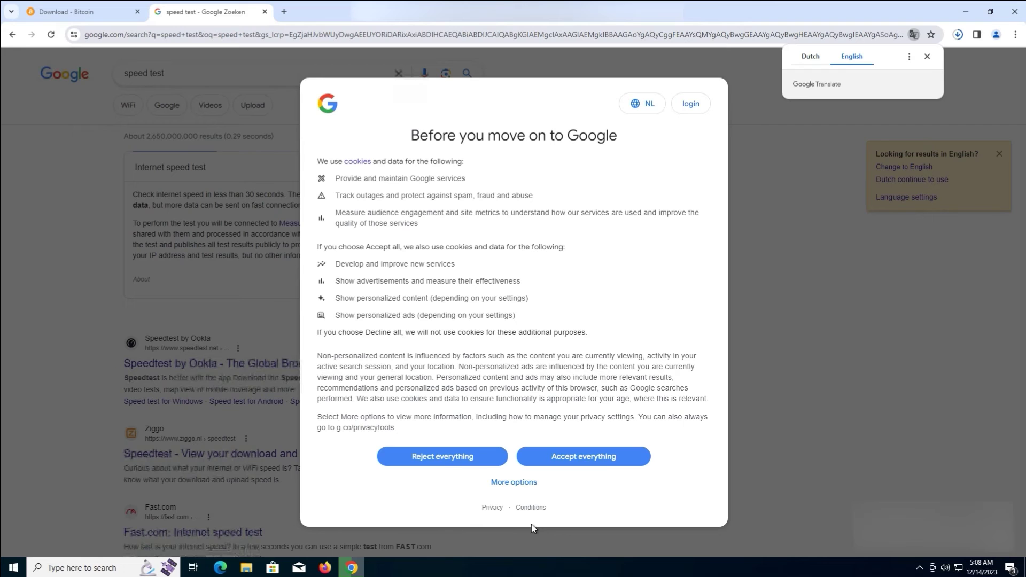
click(603, 460)
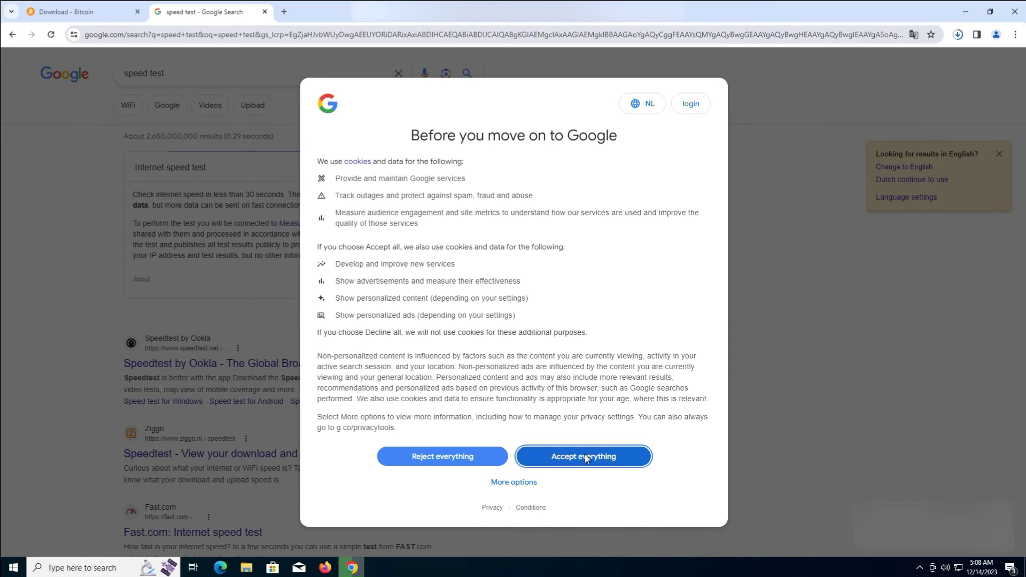
click(587, 457)
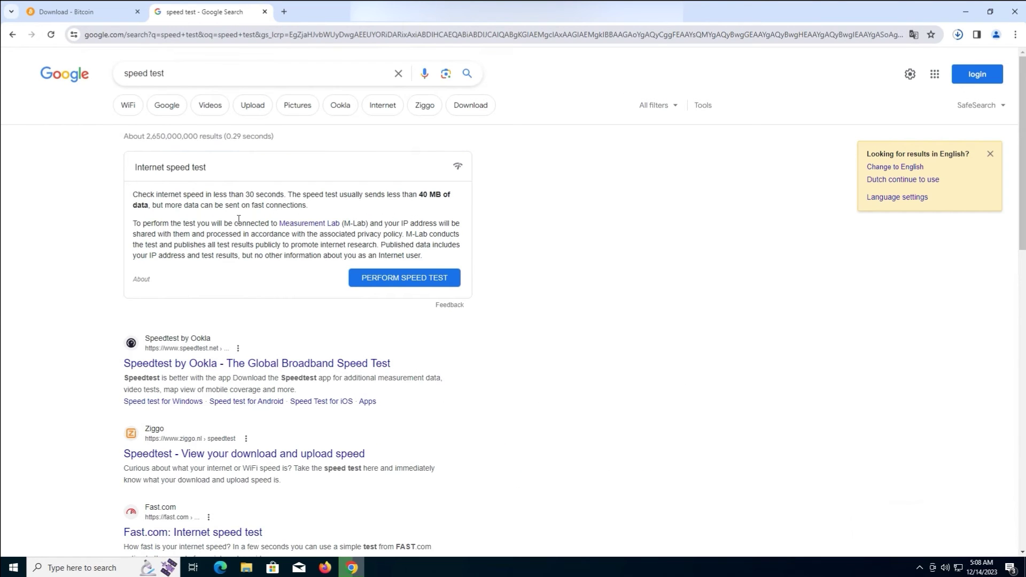
click(457, 283)
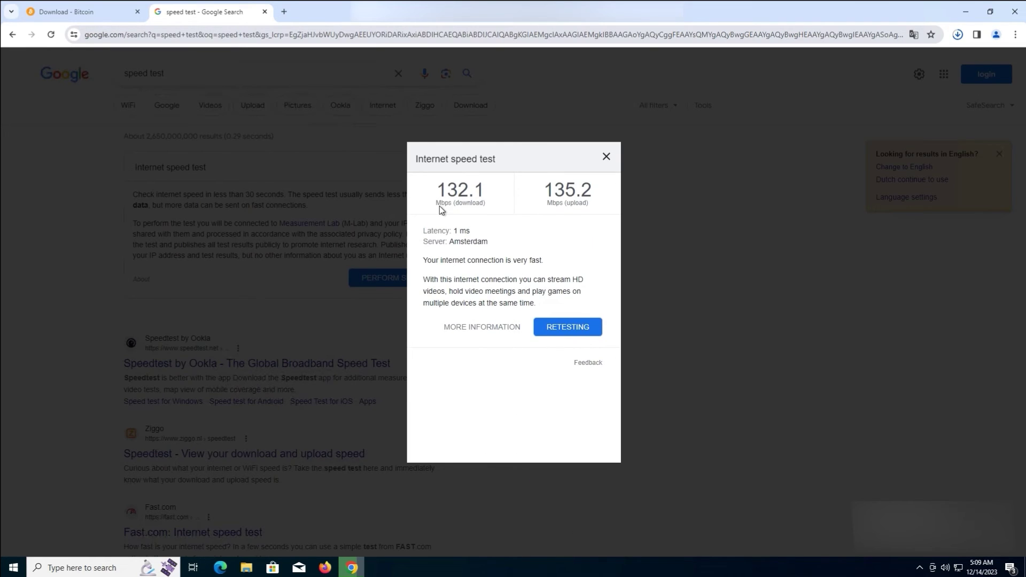
Step: Return to the Download - Bitcoin tab and open the finished 29.8 MB installer
click(83, 11)
click(216, 7)
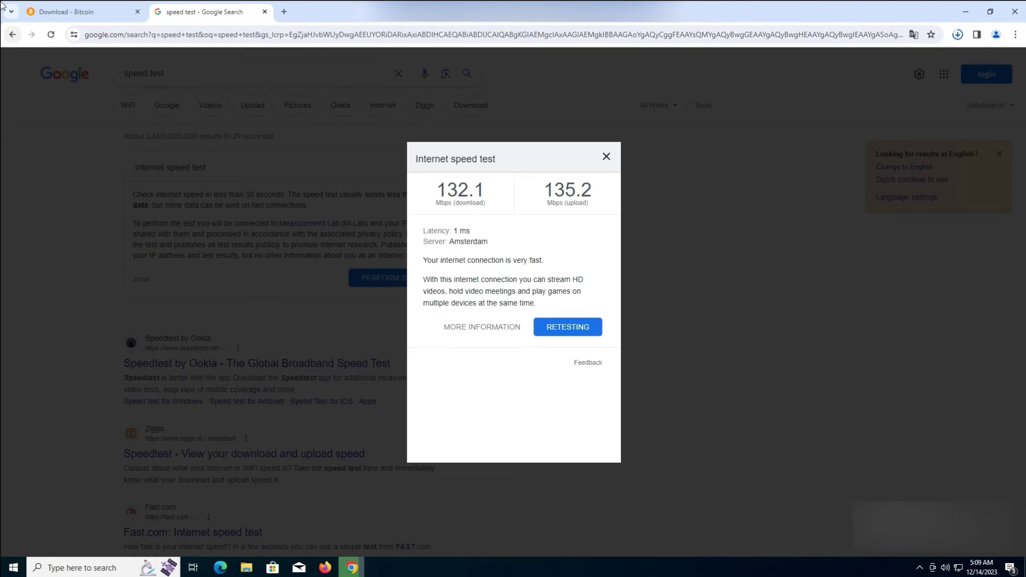
click(65, 11)
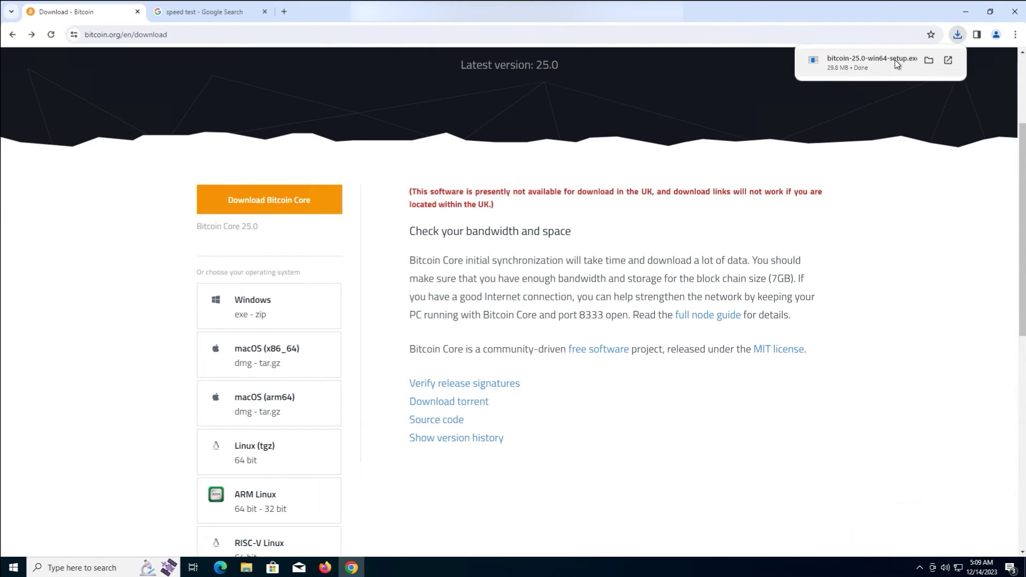
click(928, 61)
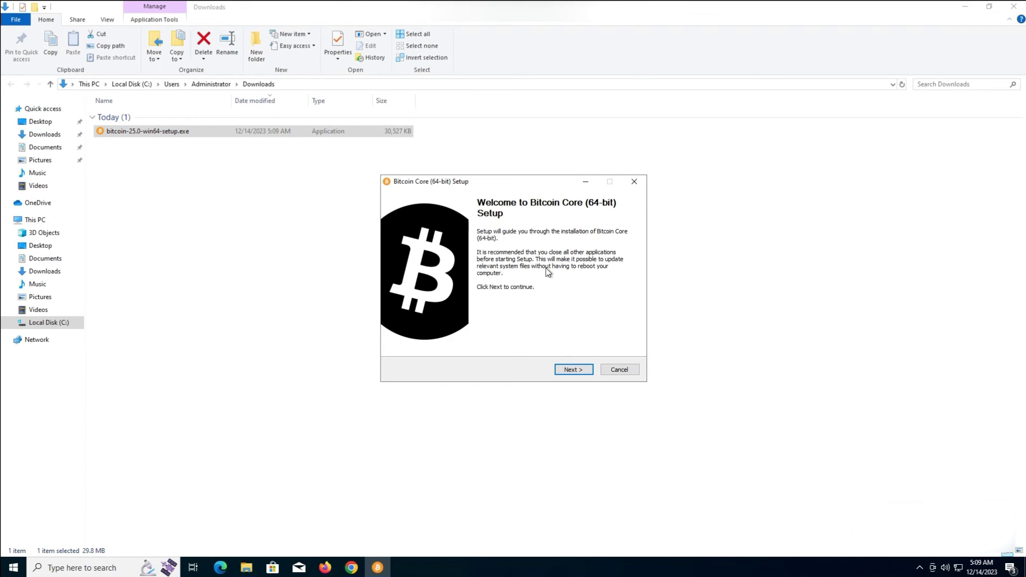
Step: Install Bitcoin Core (64-bit) to C:\Program Files\Bitcoin with the default Start Menu folder and launch it
click(576, 370)
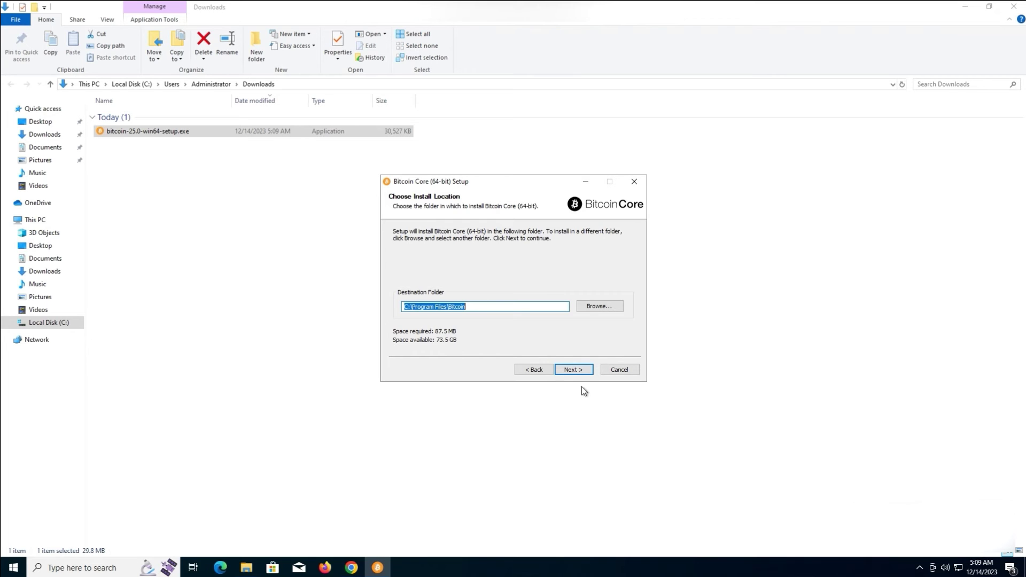
click(576, 370)
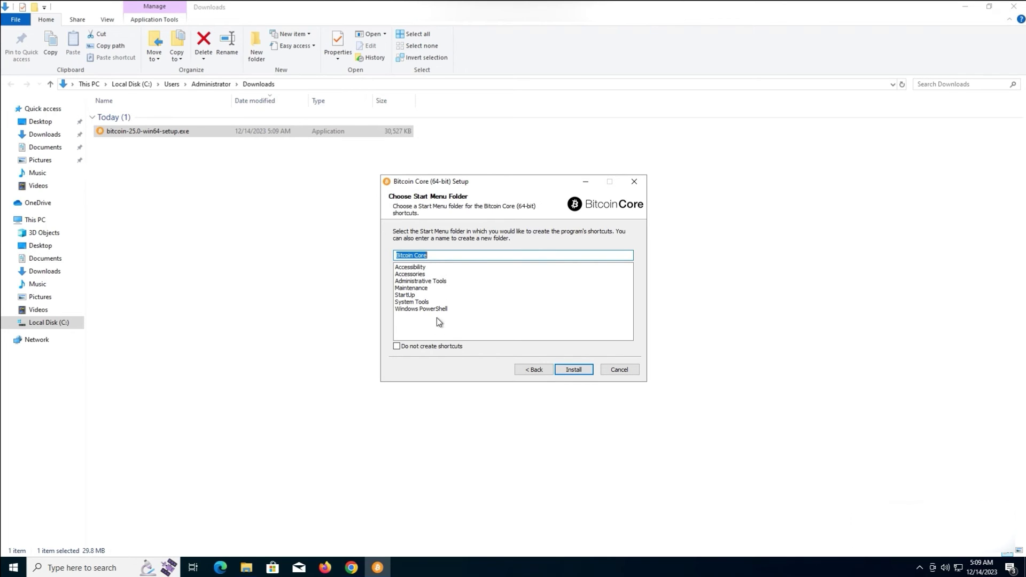
click(567, 370)
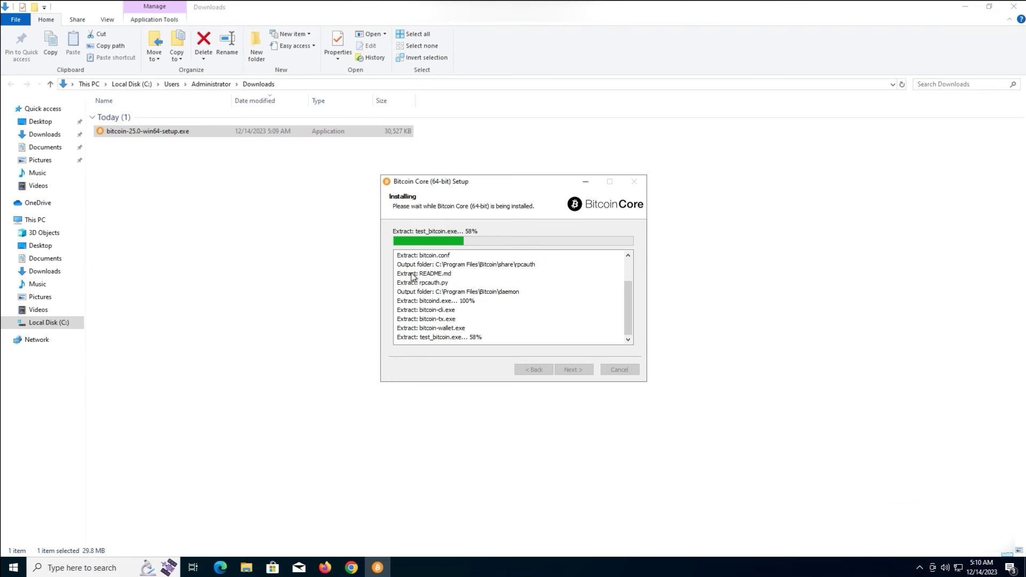
click(574, 370)
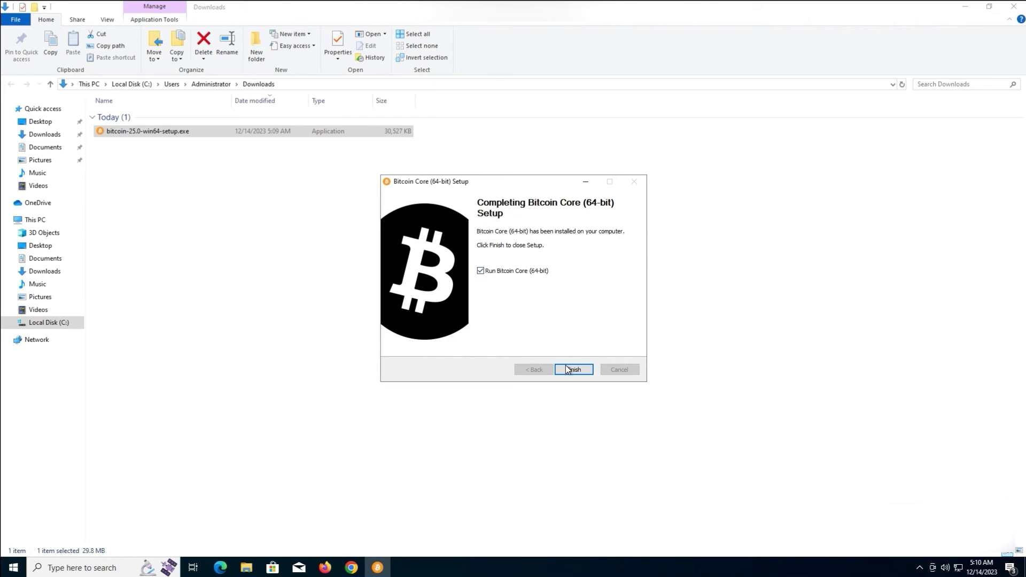
click(579, 373)
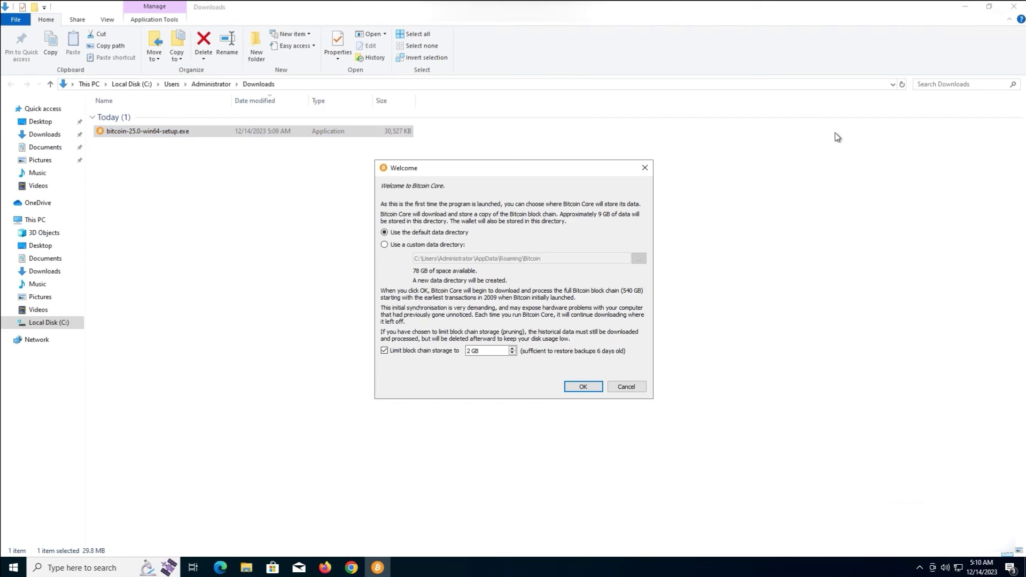
Step: Keep the default data directory, limit block chain storage to 10 GB, and reveal the syncing window
click(1015, 6)
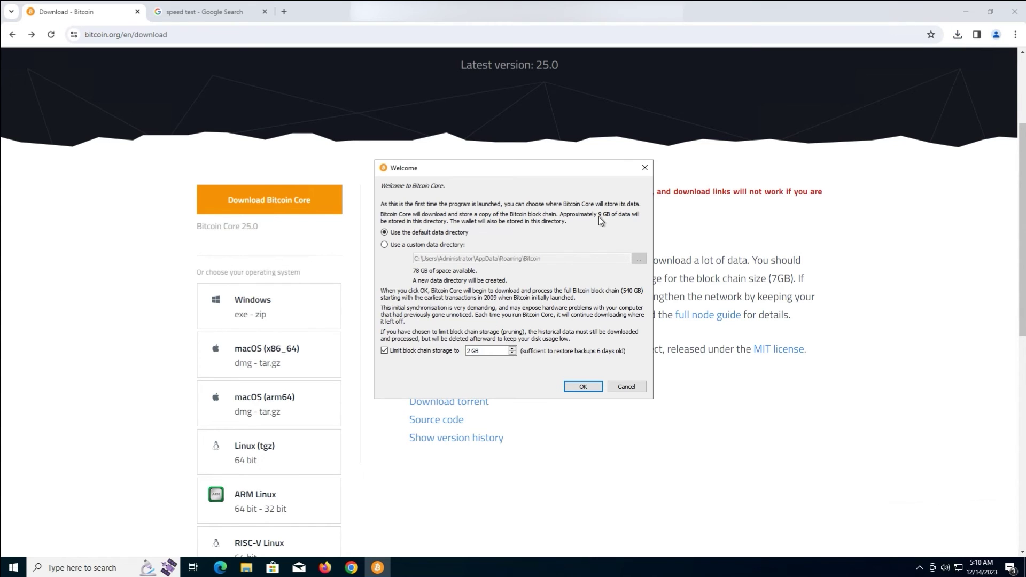
double_click(470, 351)
text(10)
scroll(513, 354, down, 8)
scroll(503, 355, up, 8)
click(582, 390)
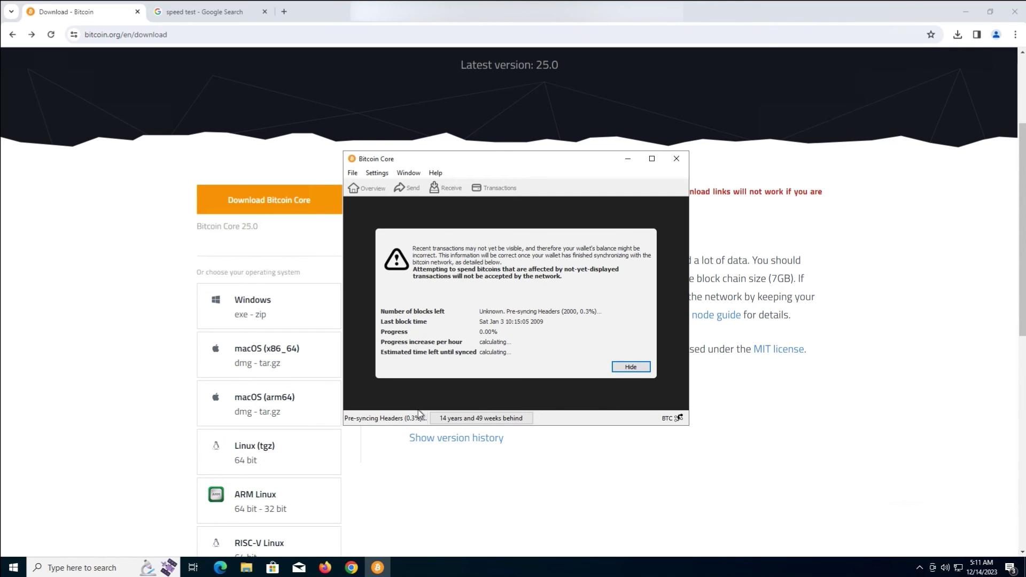
click(968, 21)
click(966, 11)
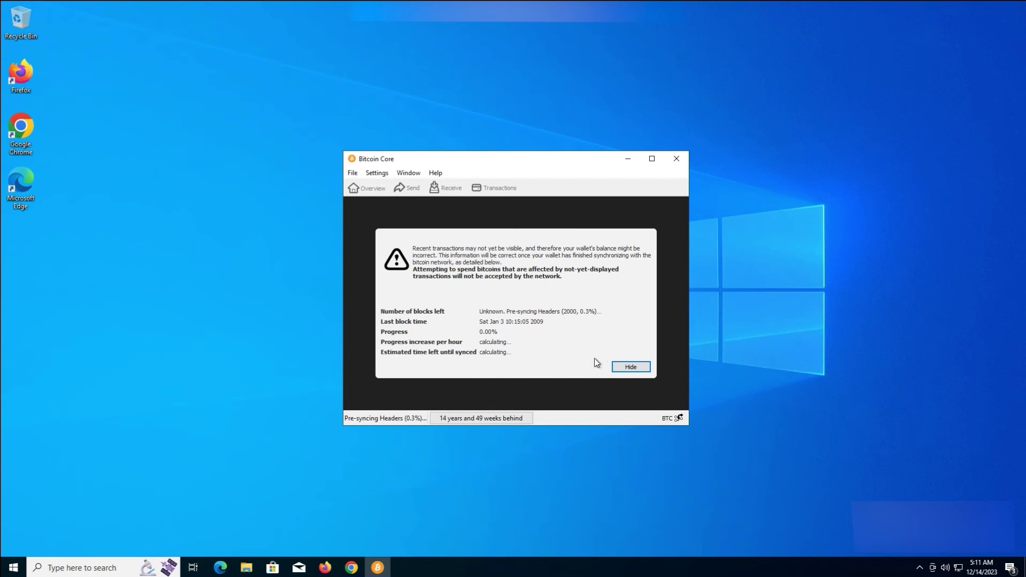
Step: Create a new wallet named 'Ayden Wallet' with Encrypt Wallet ticked
click(627, 370)
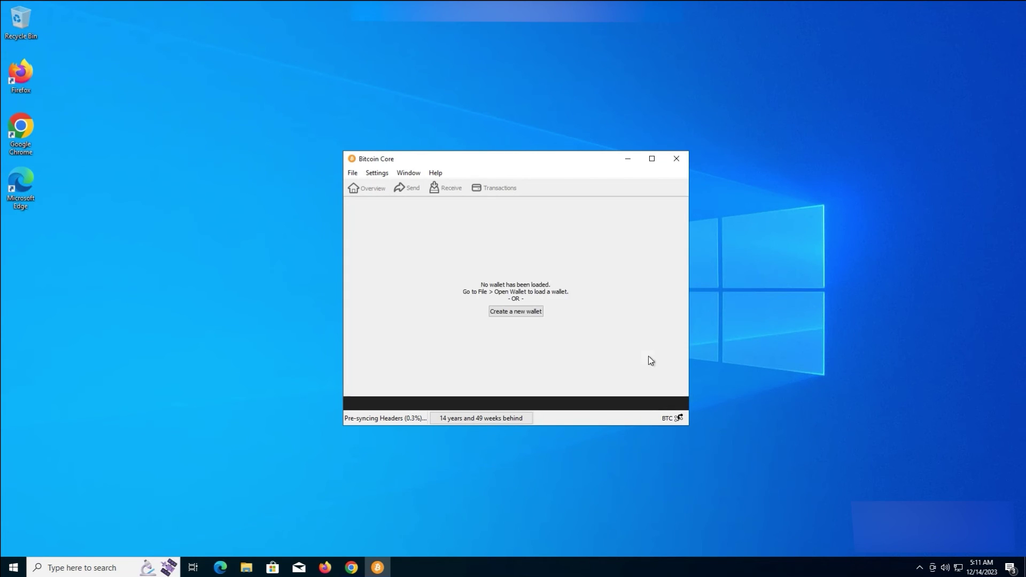
click(353, 174)
click(395, 186)
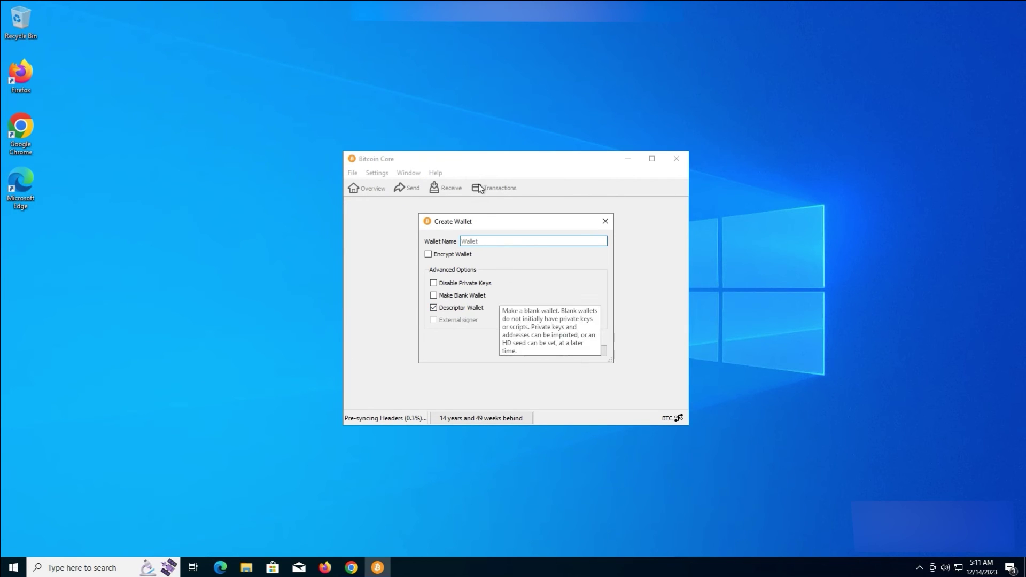
text(Ayden 1)
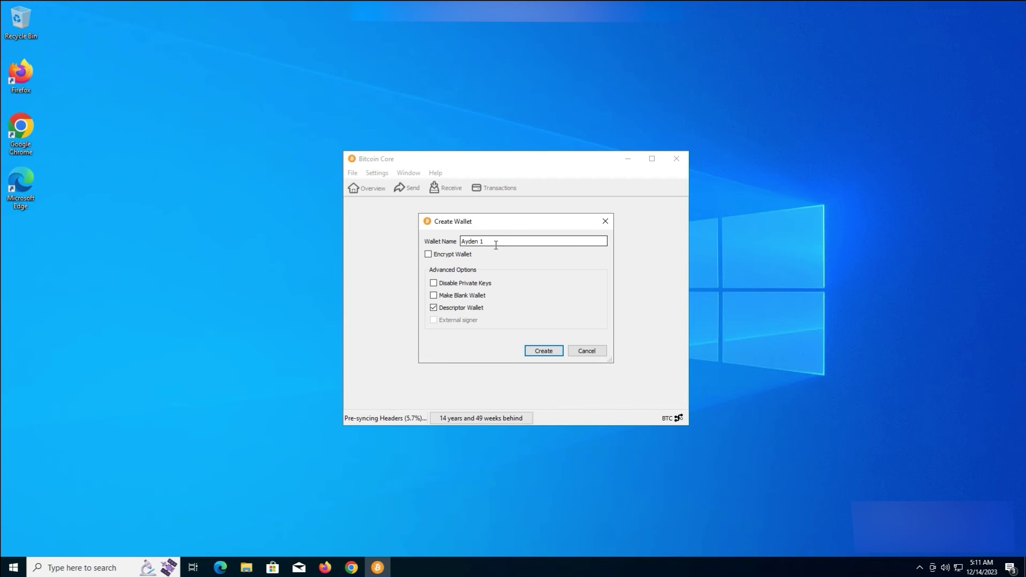
key(BackSpace)
text(Wallet)
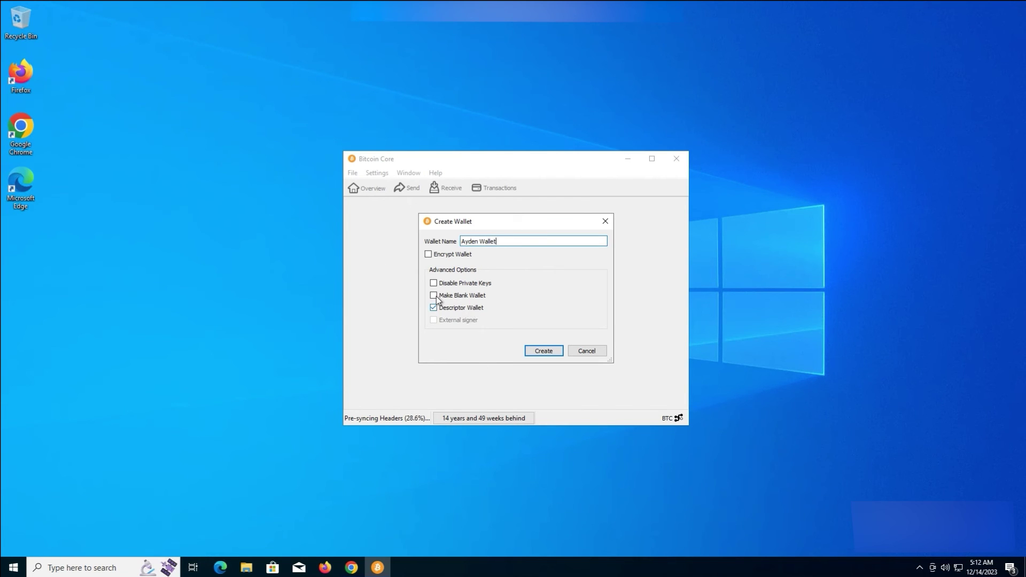
click(430, 255)
click(544, 351)
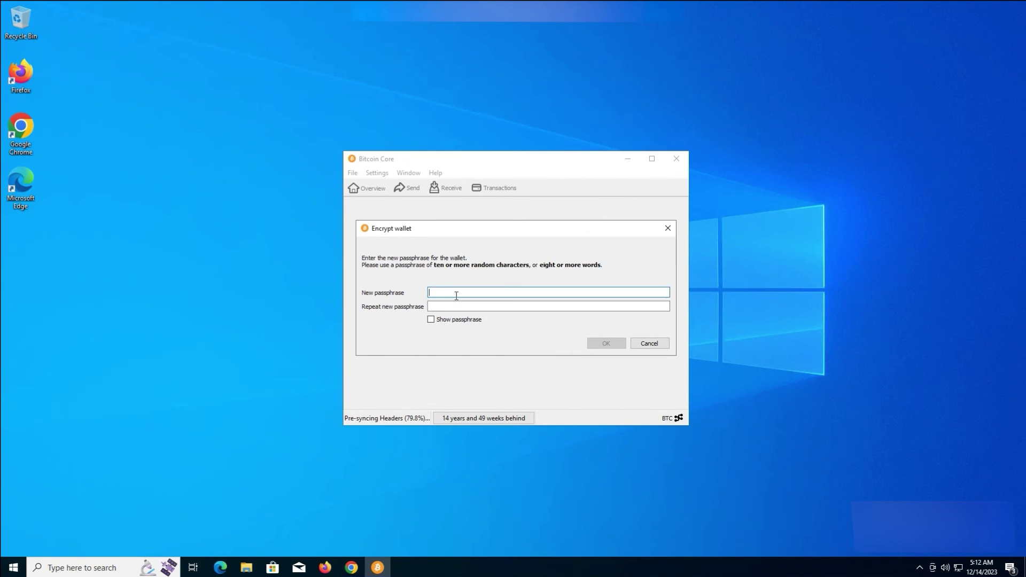
Step: Create Wallet Passphrase.txt on the desktop, type a random passphrase into it, and copy it
right_click(137, 184)
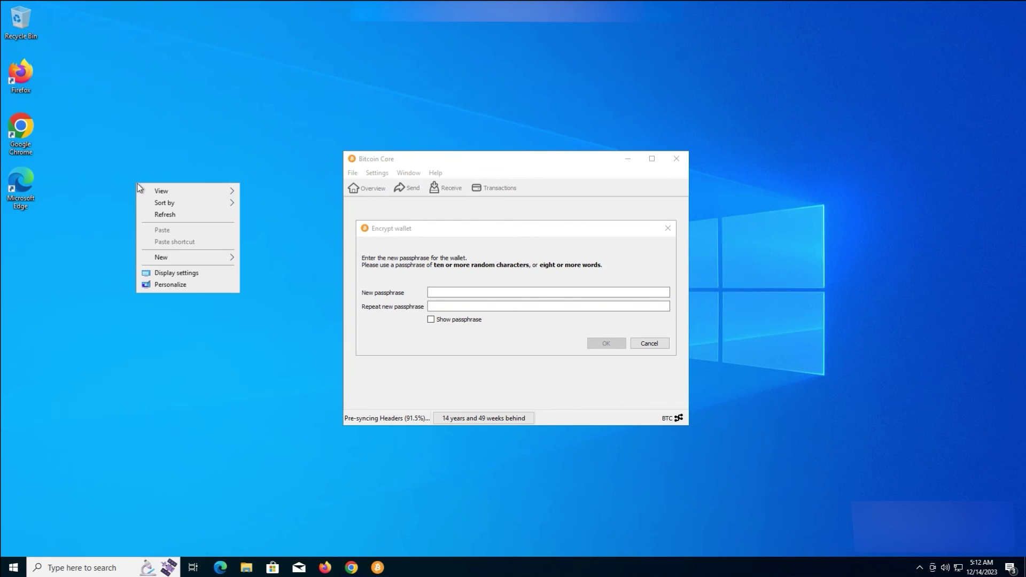
mouse_move(168, 259)
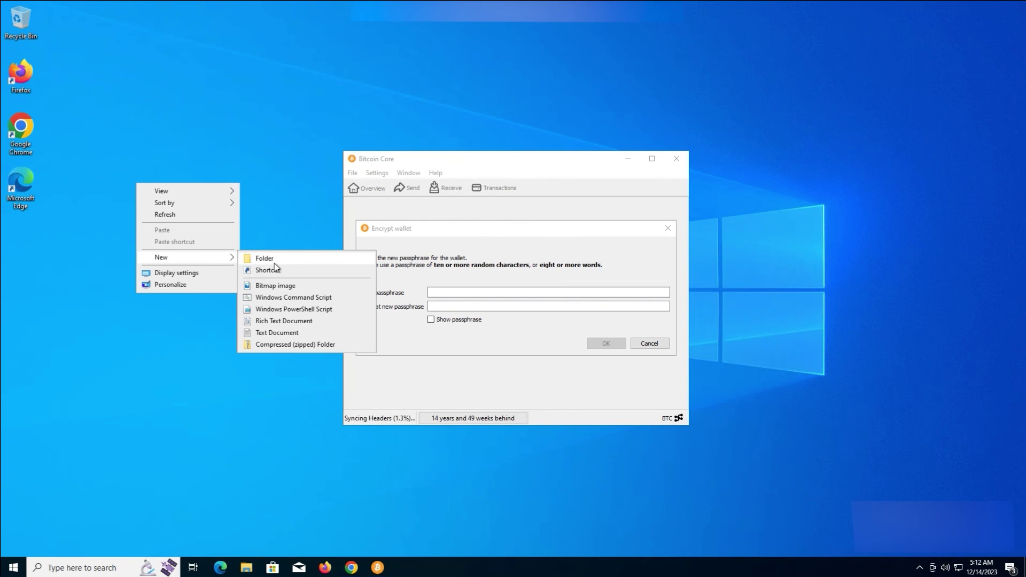
click(262, 333)
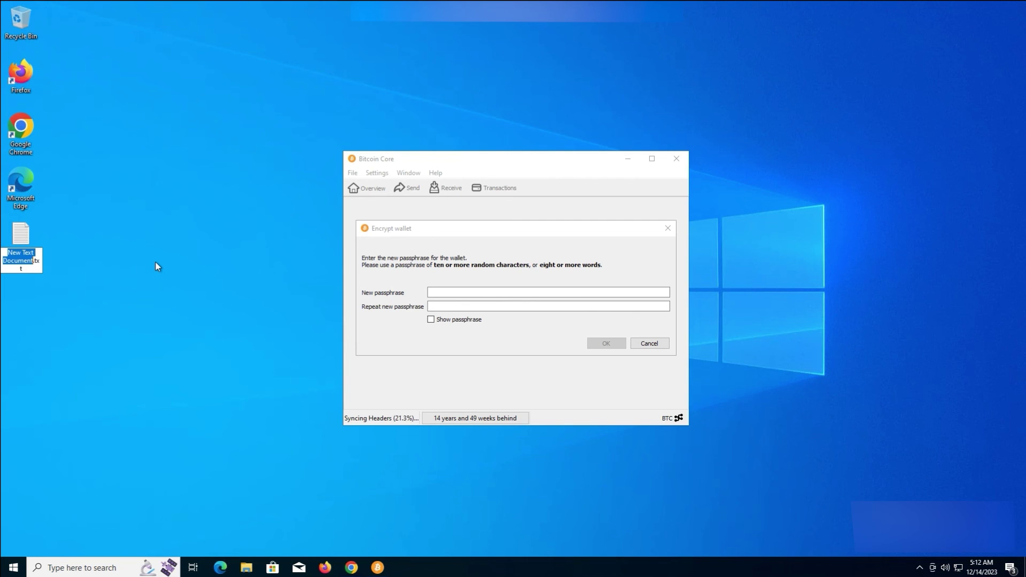
text(Wallet)
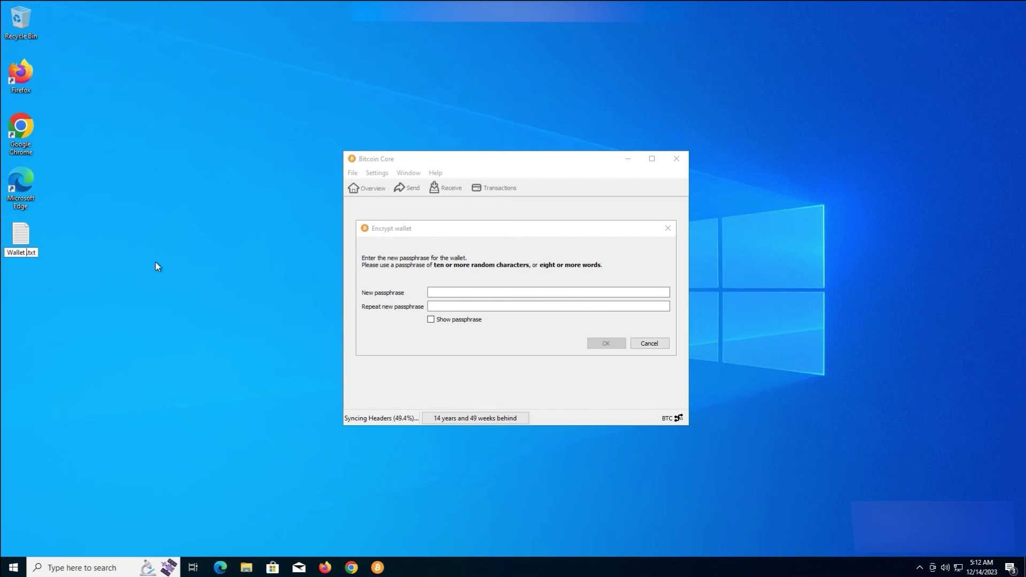
text( Passphrase)
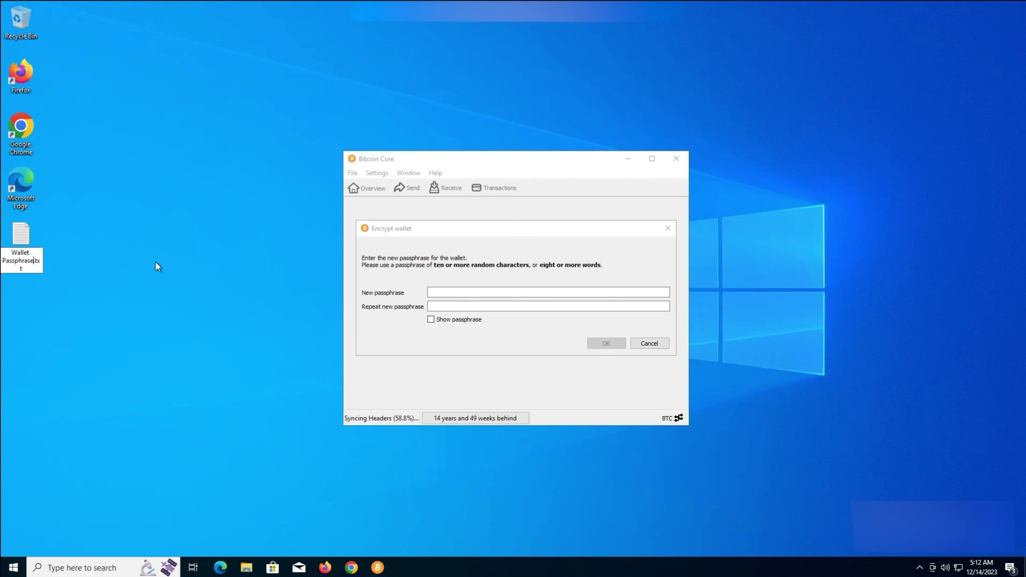
key(Return)
double_click(21, 240)
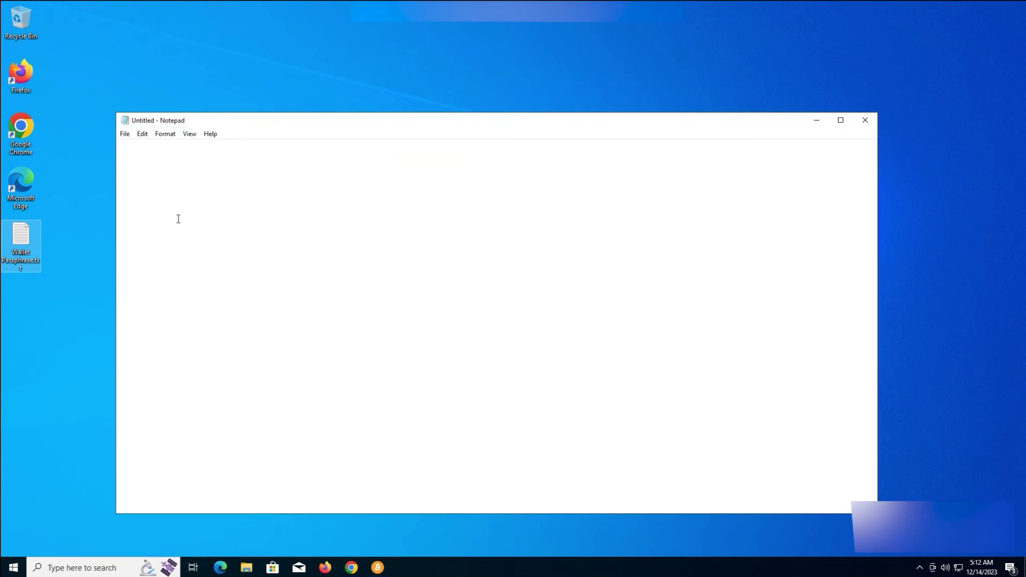
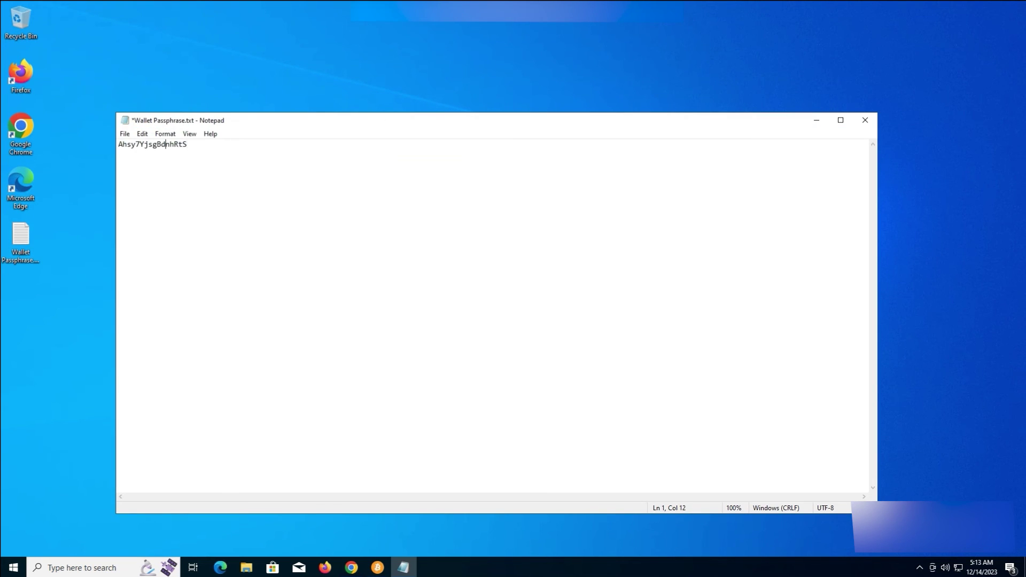
key(Right)
key(Right)
key(ctrl+a)
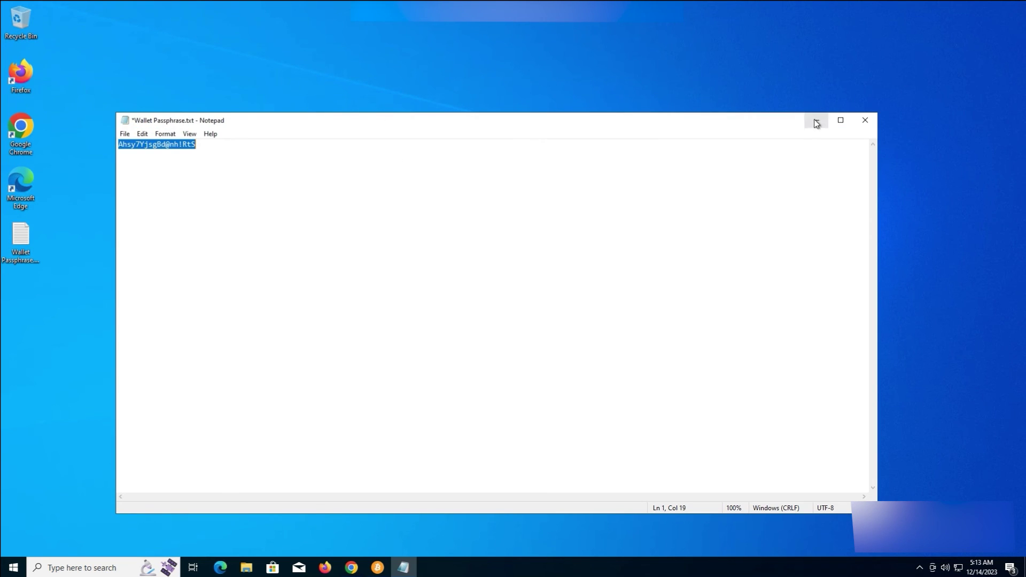
Step: Paste the passphrase into both fields of the Encrypt wallet dialog
click(816, 120)
click(479, 295)
key(ctrl+v)
key(Tab)
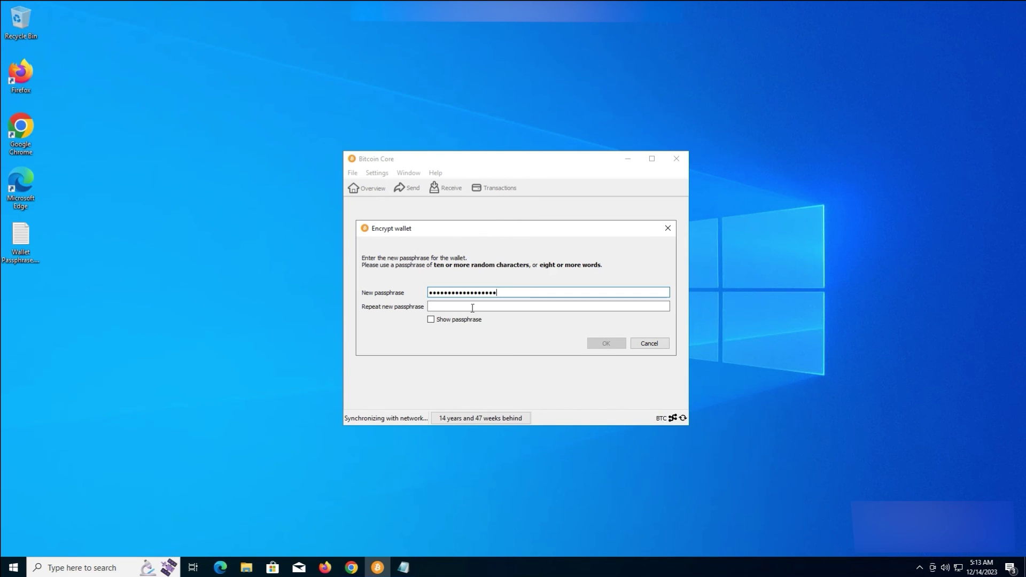
key(ctrl+v)
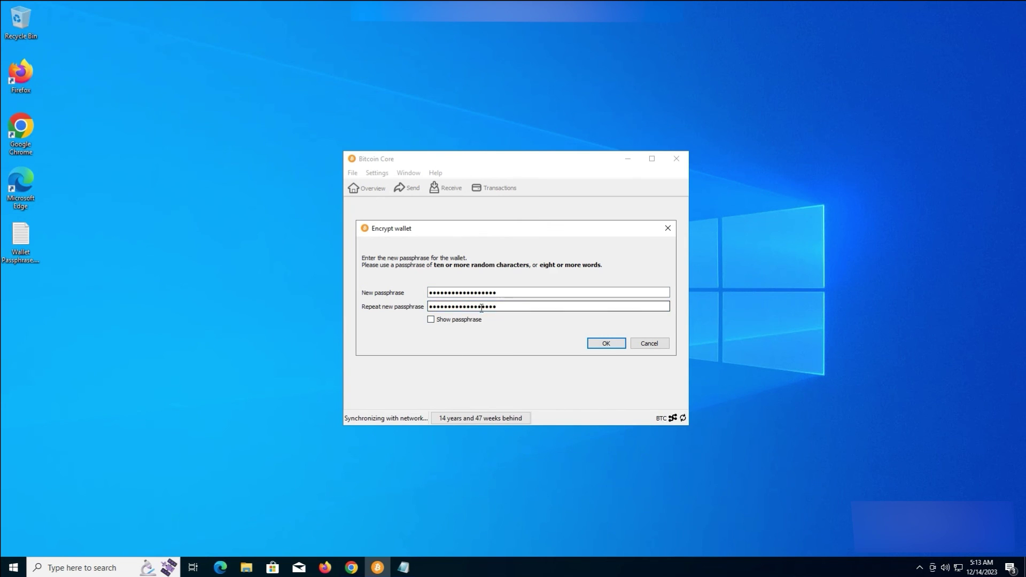
Step: Save Wallet Passphrase.txt and close Notepad, returning to the passphrase prompt
click(404, 567)
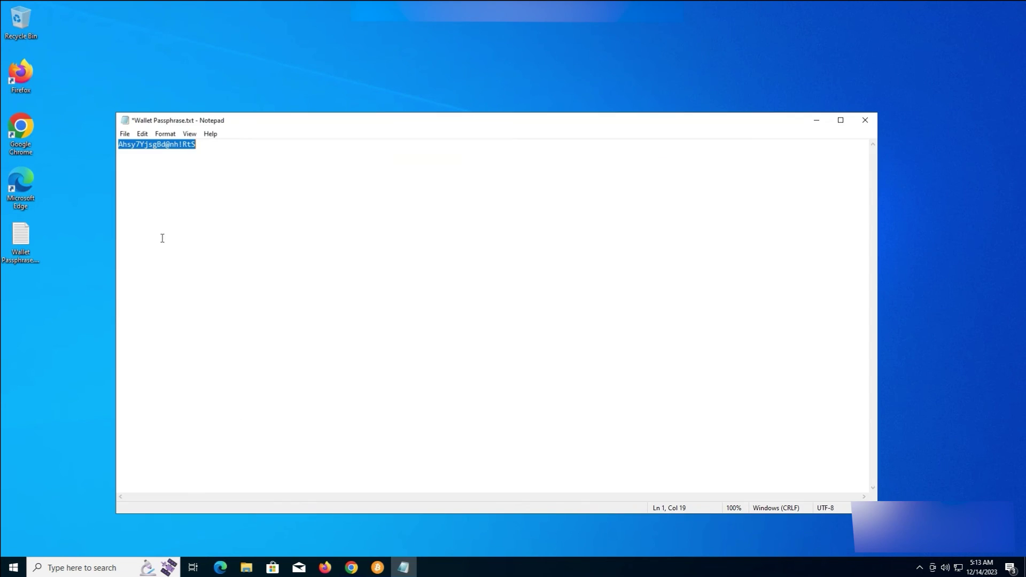
key(ctrl+s)
click(125, 134)
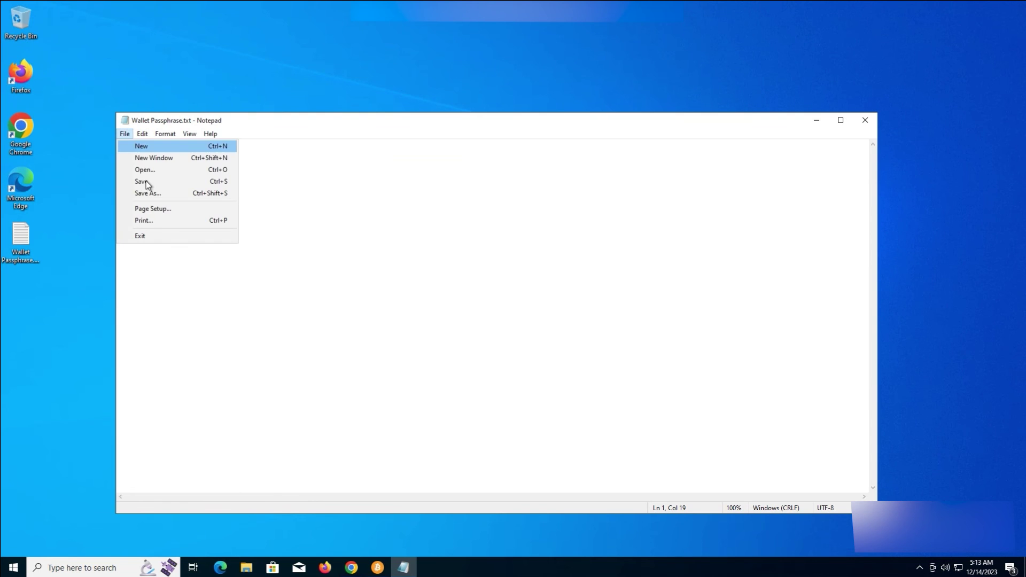
click(308, 197)
click(841, 120)
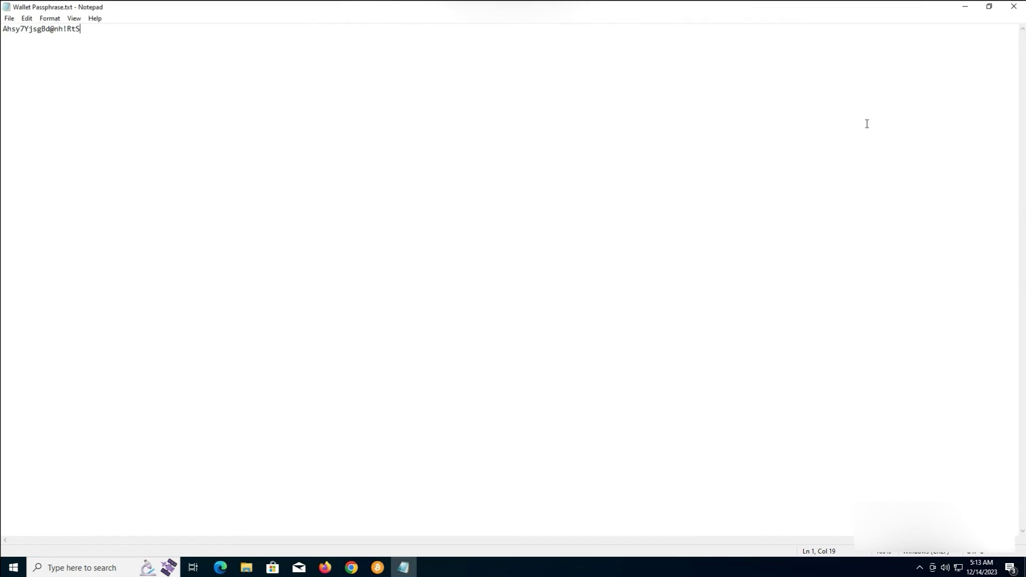
click(1019, 12)
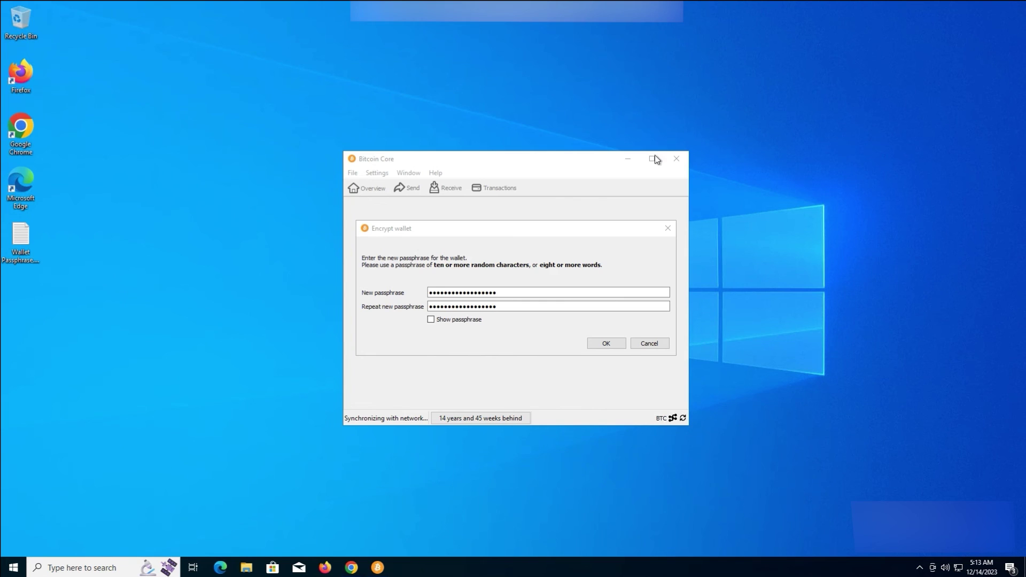
click(556, 230)
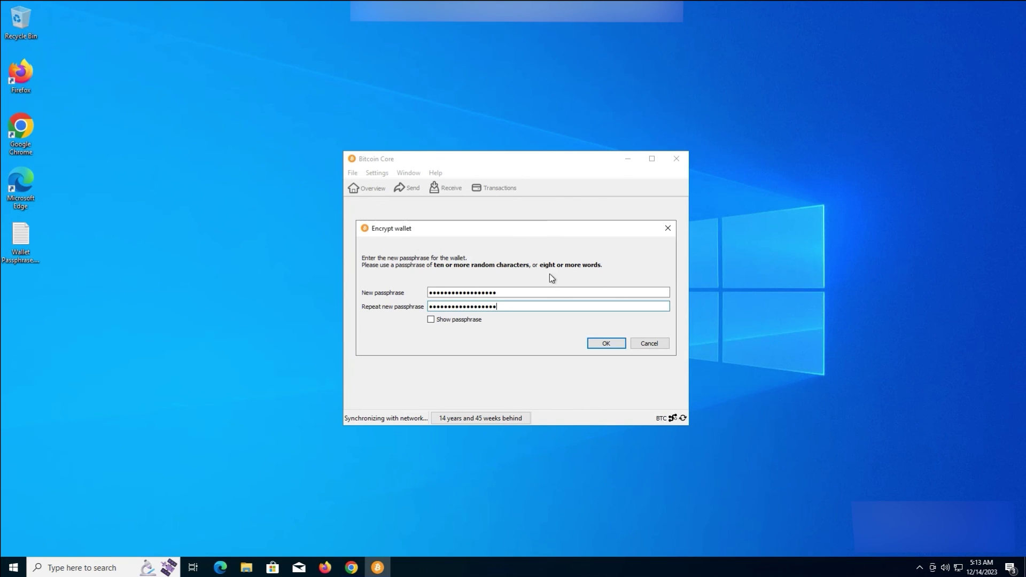
Step: Submit the passphrase, confirm encryption with Yes, and acknowledge the warning
click(601, 345)
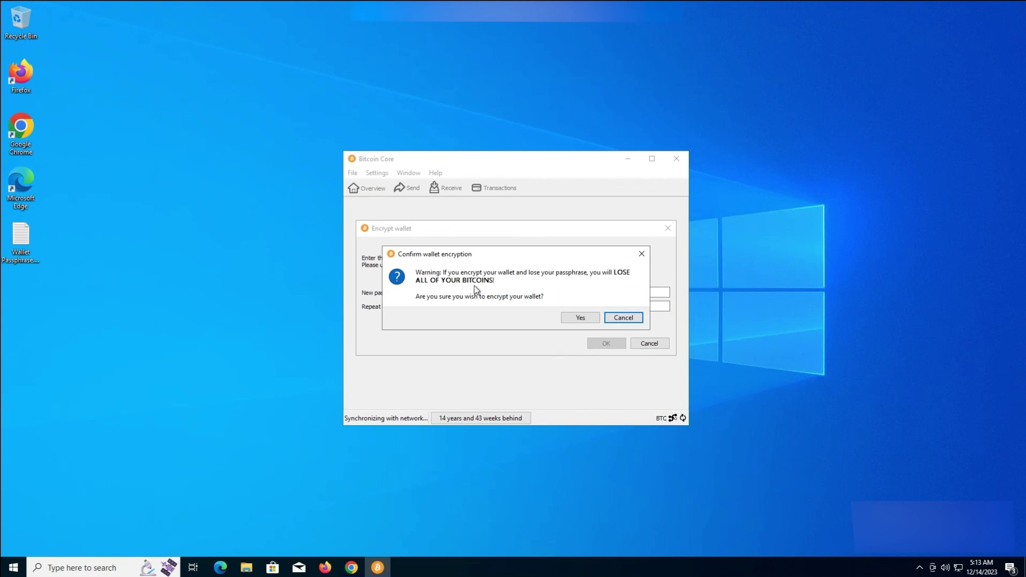
click(572, 320)
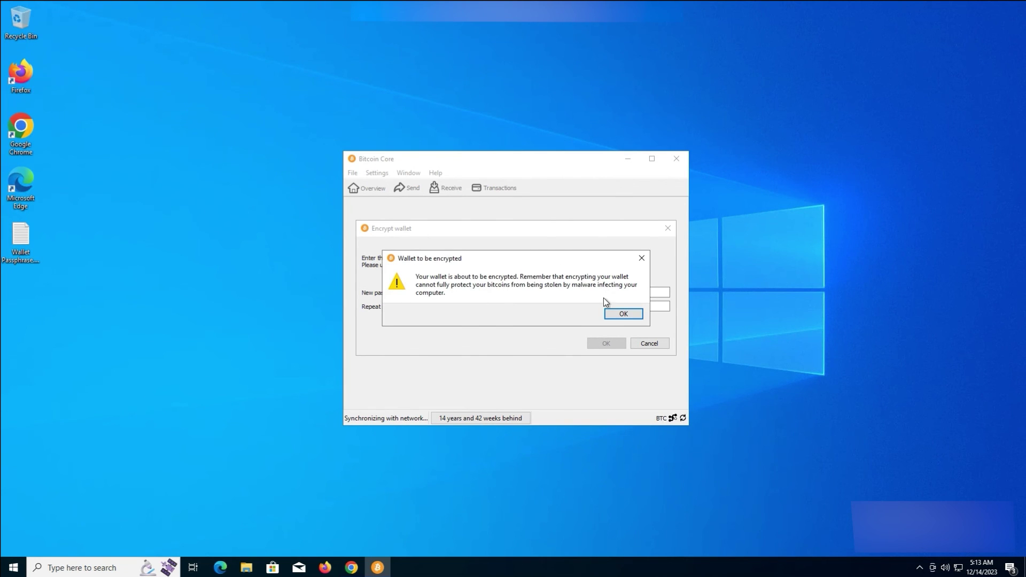
click(623, 315)
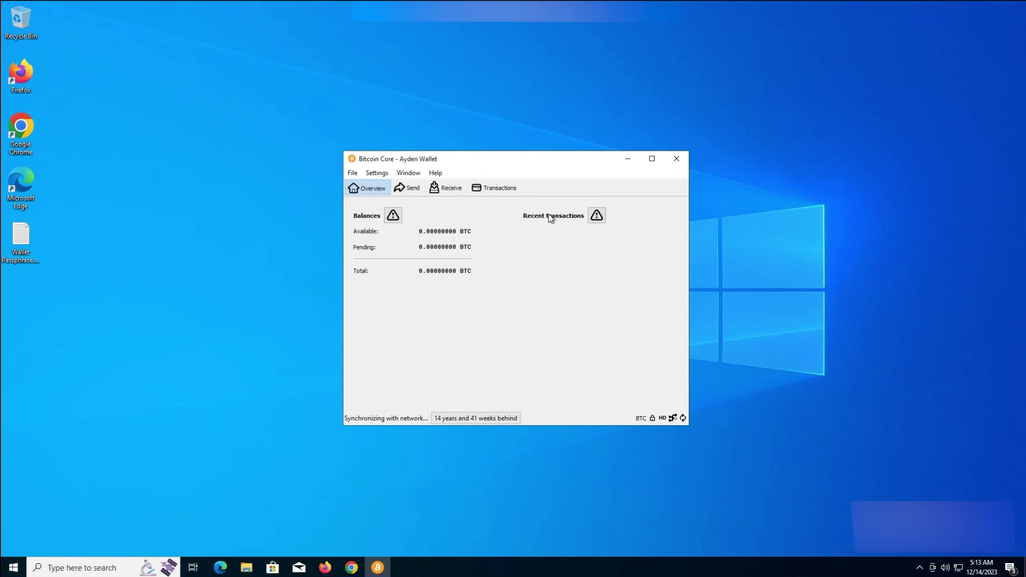
Step: View sync progress, cancel closing Ayden Wallet from the File menu, and hide the sync overlay
click(457, 418)
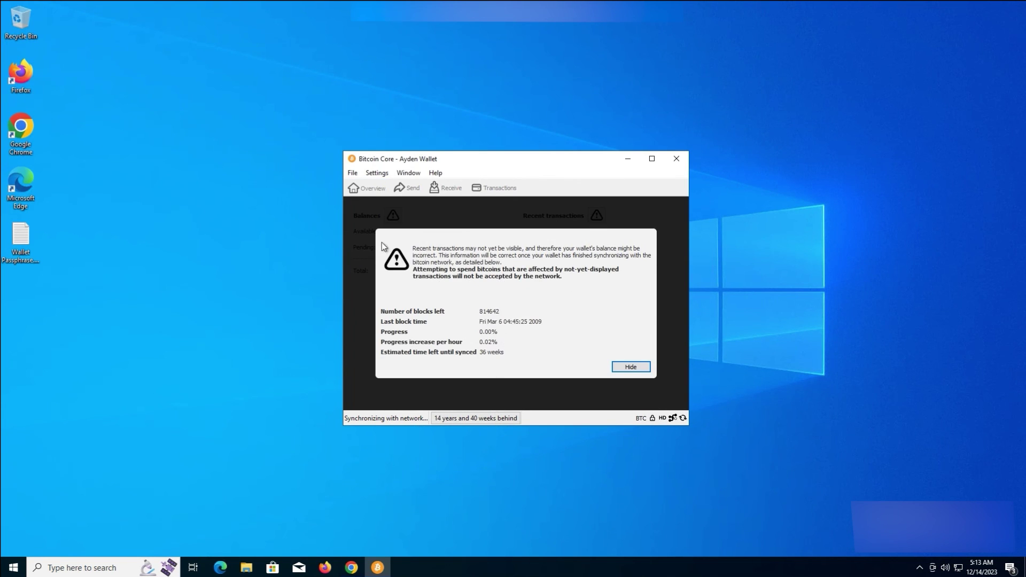
click(356, 175)
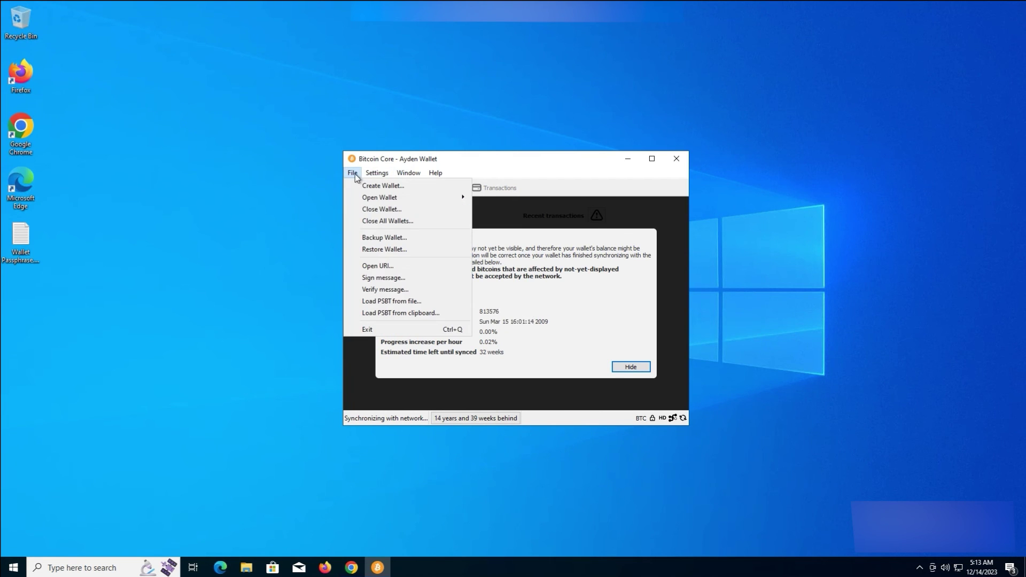
click(404, 210)
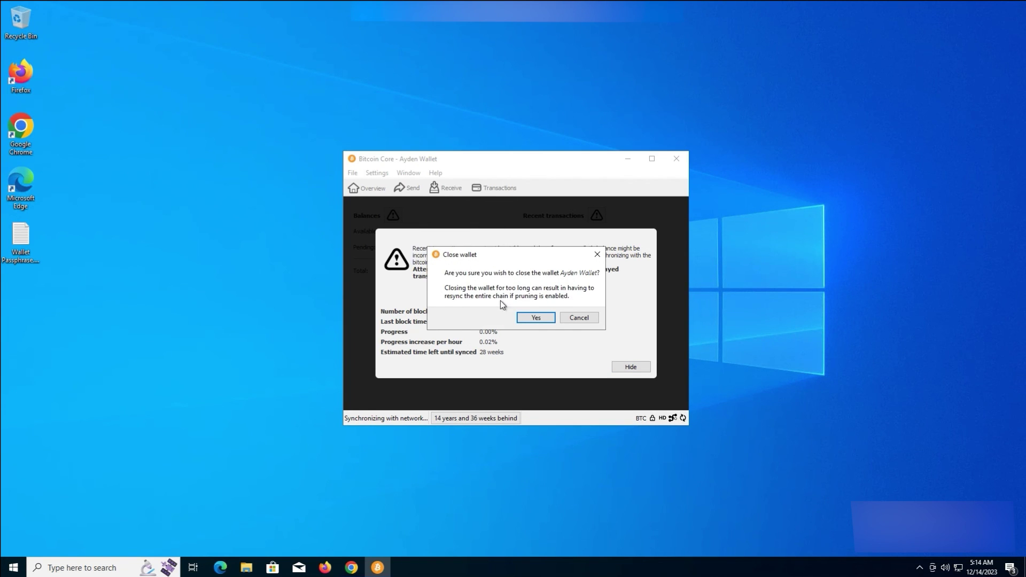
click(577, 317)
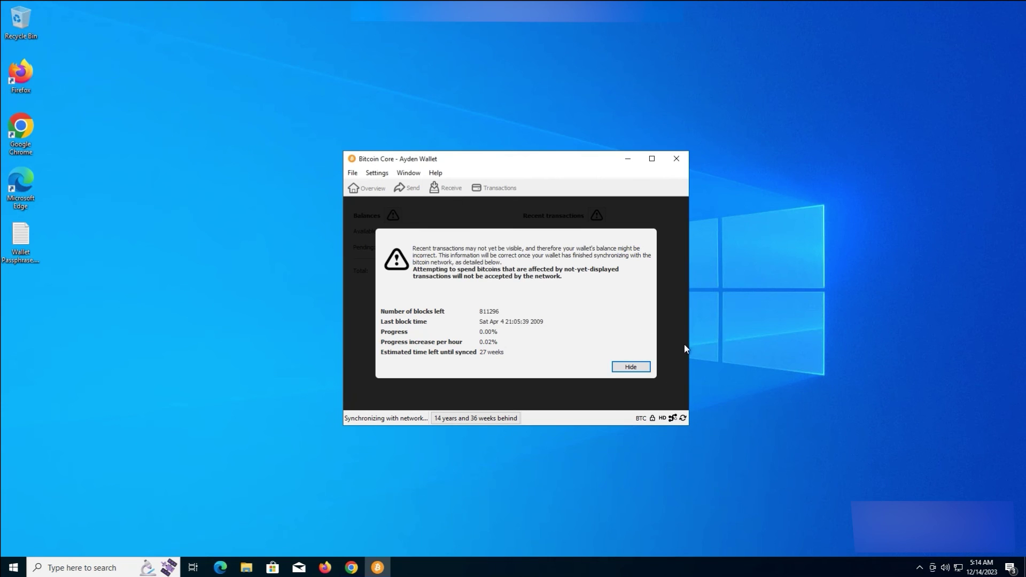
click(614, 364)
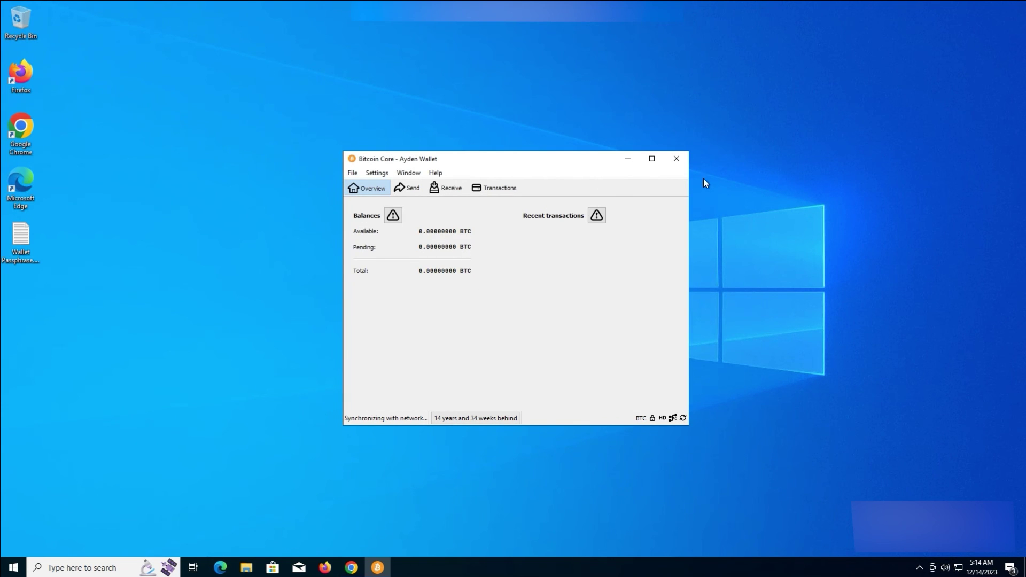
Step: Exit Bitcoin Core from its system tray icon and let it finish shutting down
click(920, 569)
right_click(909, 546)
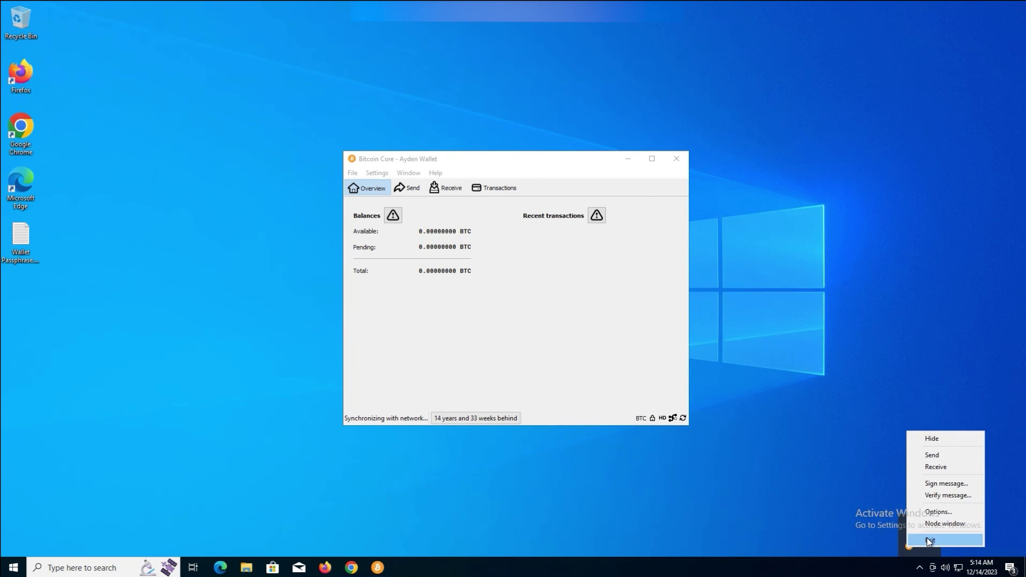
click(927, 539)
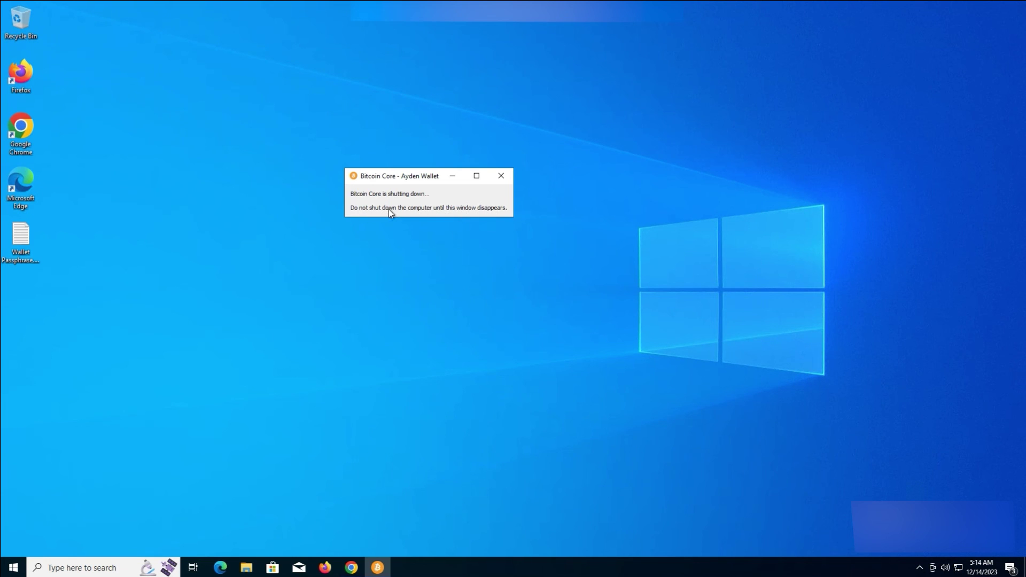
click(394, 486)
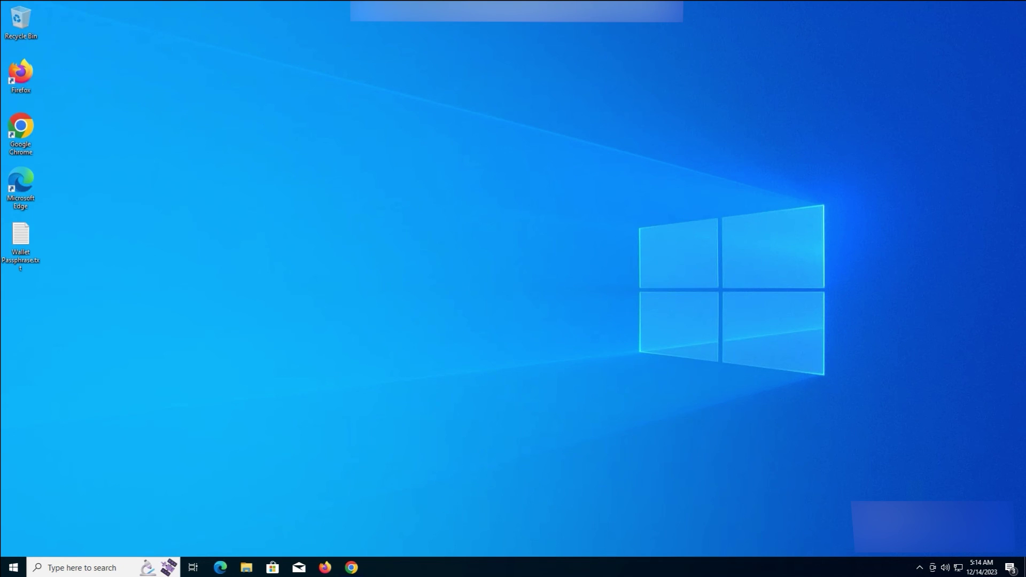